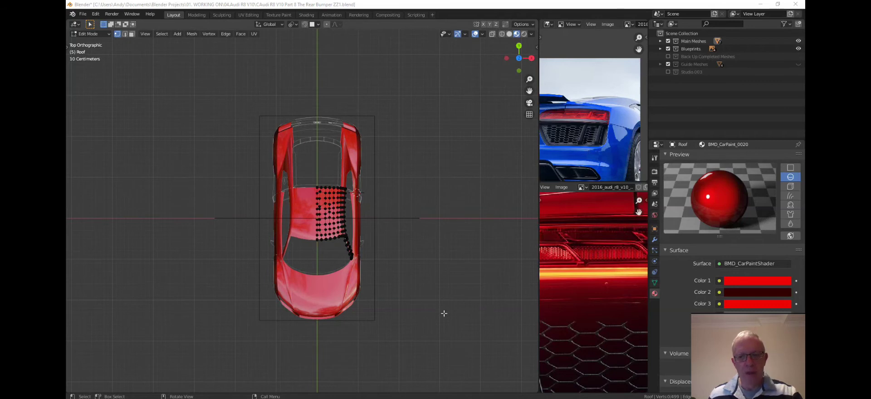
Step: Bring up the Add-ons section of Blender's Preferences from the Edit menu
scroll(444, 314, up, 1)
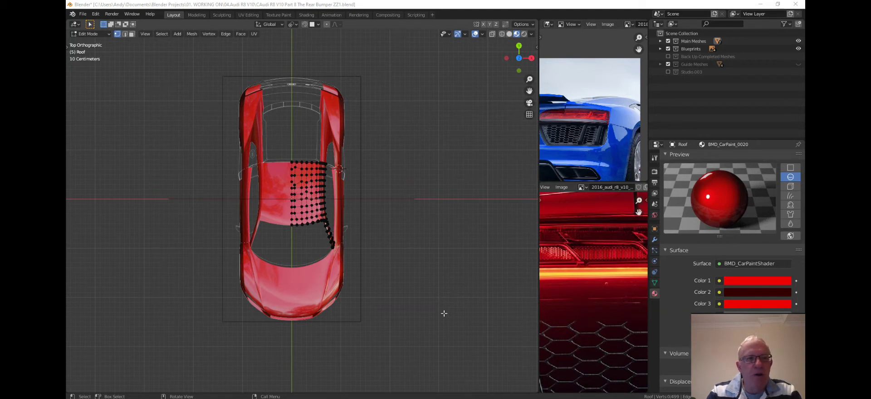
scroll(444, 314, up, 1)
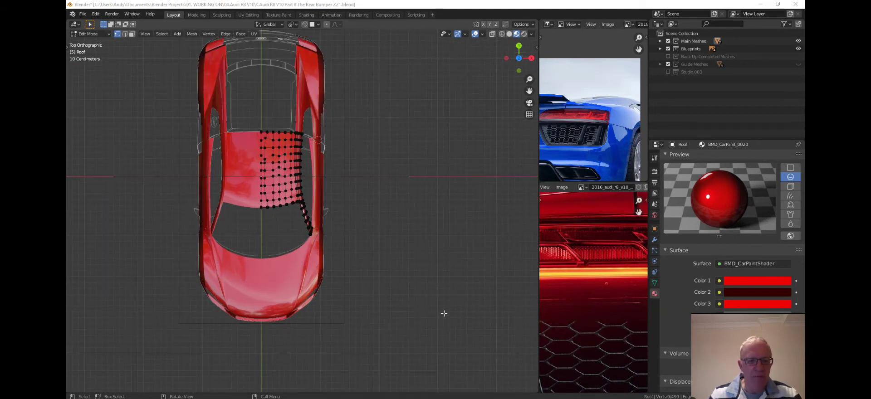
scroll(433, 294, down, 2)
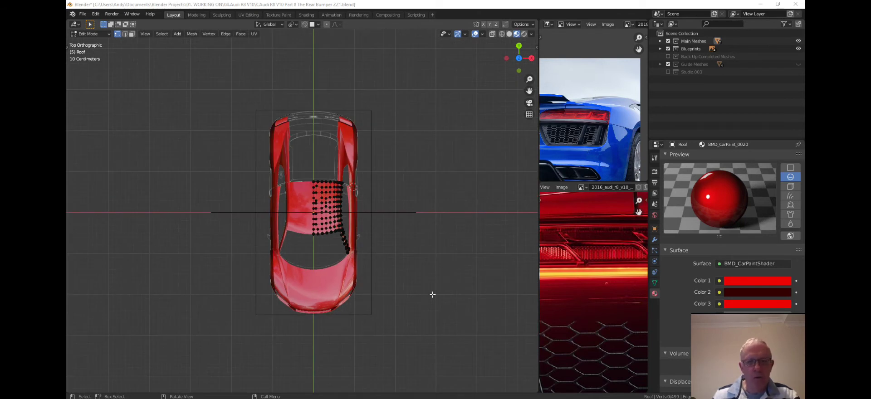
click(104, 17)
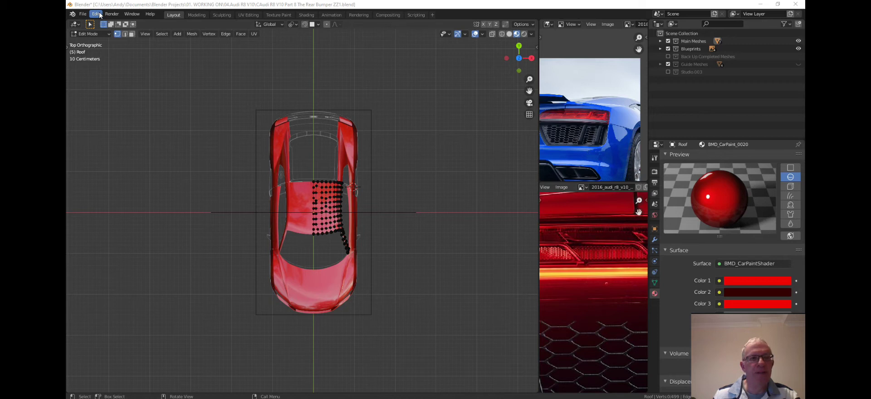
click(99, 16)
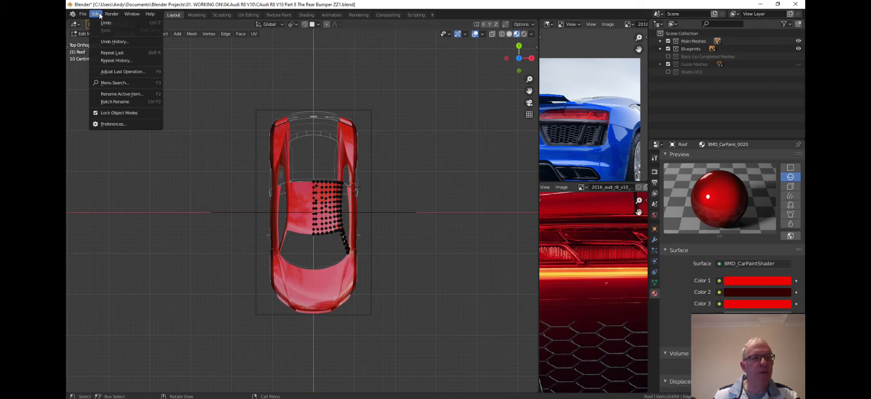
click(108, 123)
click(96, 108)
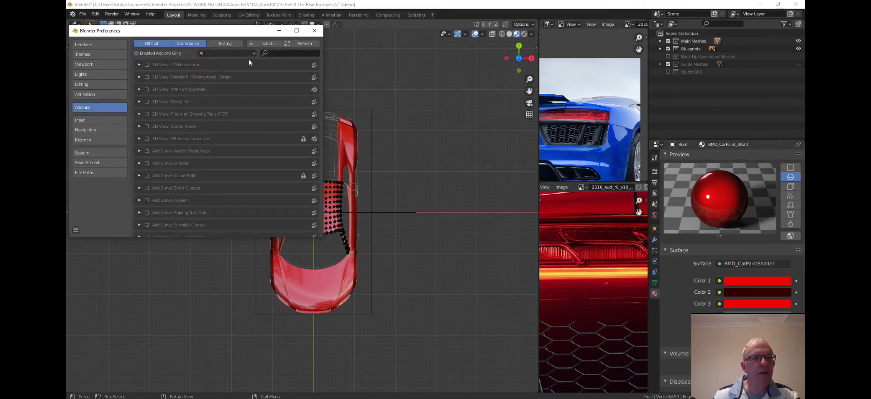
Step: Search the add-ons list for 'loop tools', then narrow the search to 'lo'
click(275, 52)
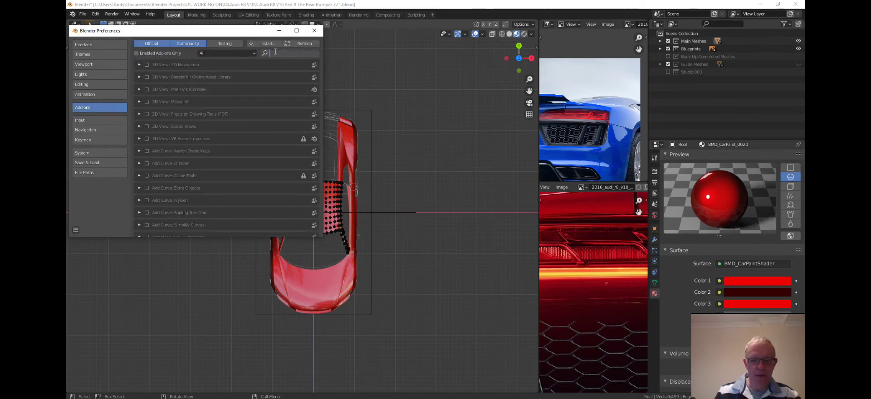
text(loop)
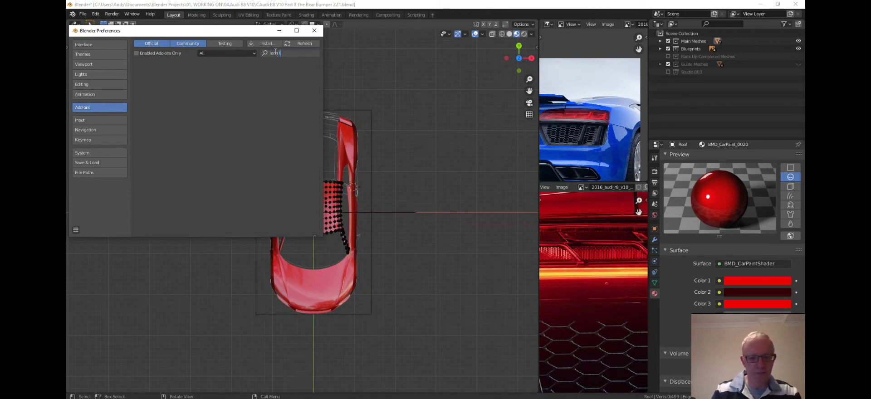
text( tools)
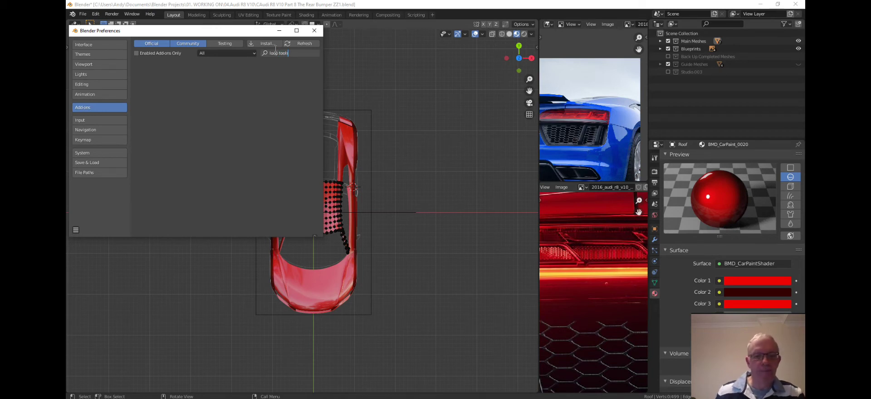
key(Return)
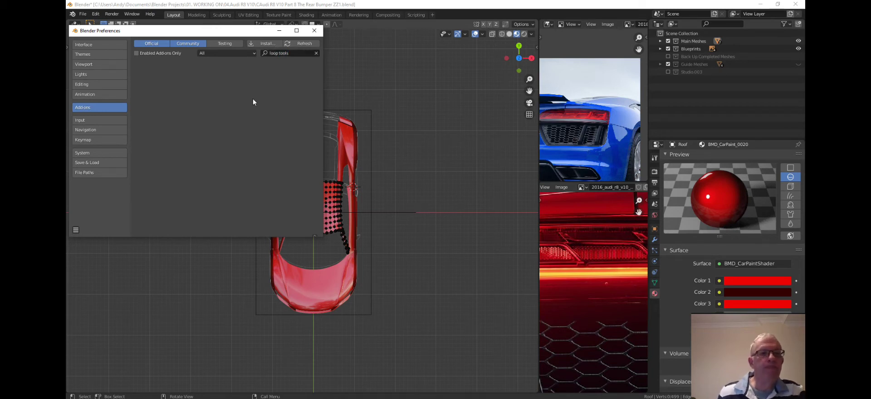
click(296, 52)
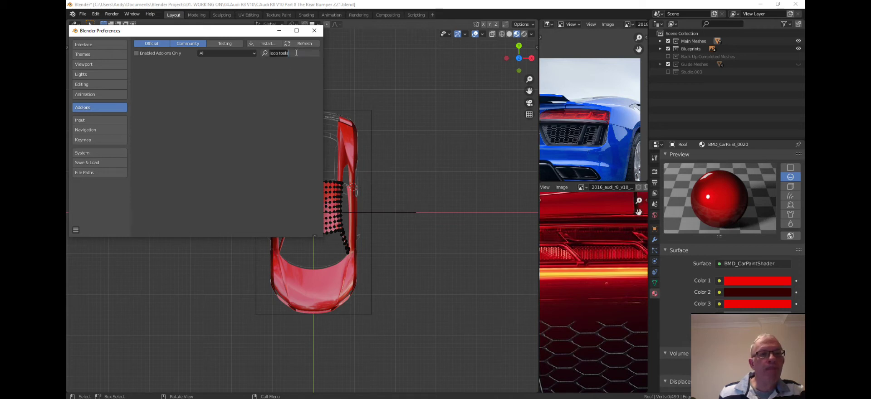
click(297, 53)
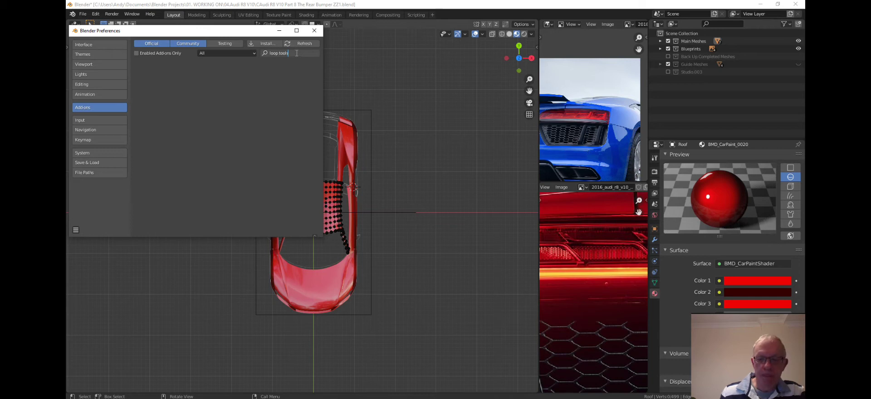
key(Return)
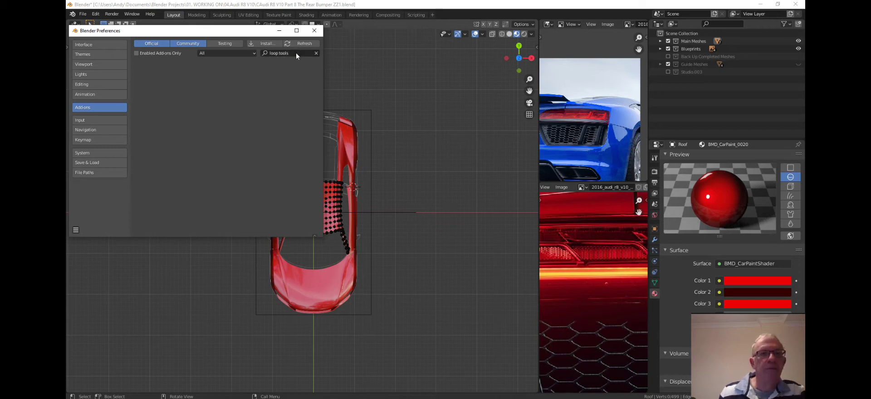
click(296, 52)
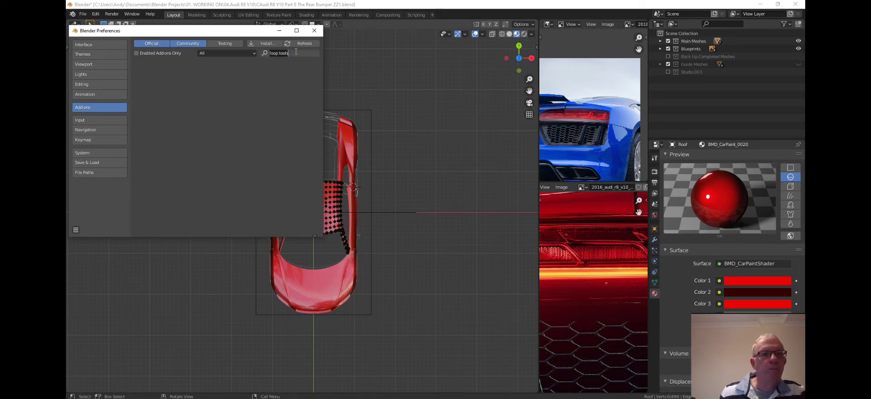
key(BackSpace)
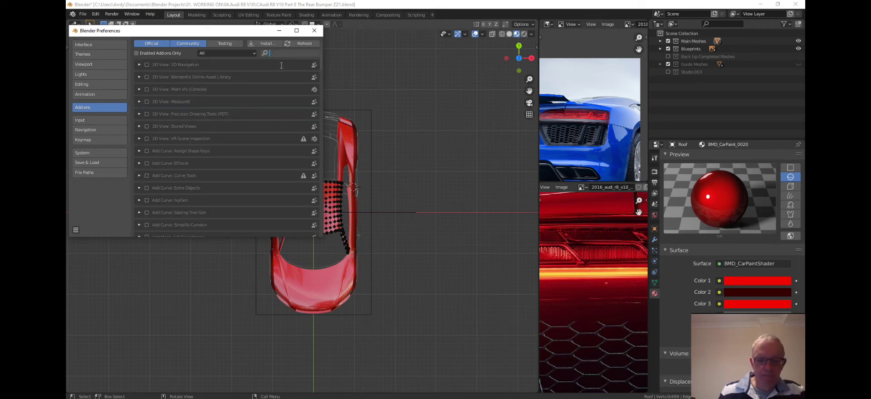
text(lo)
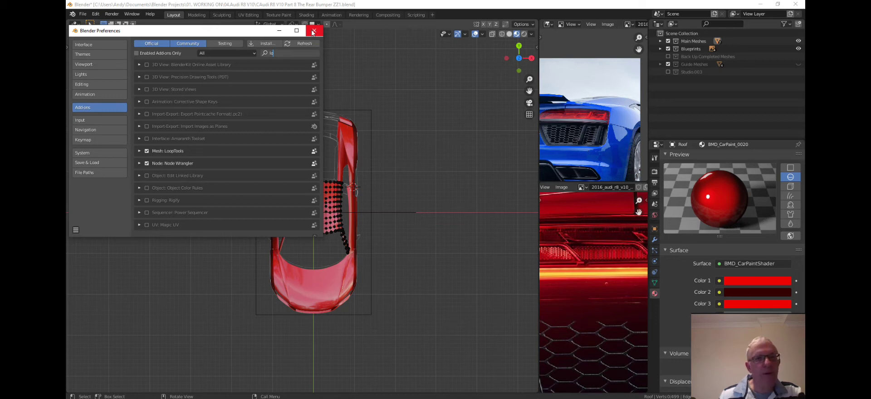
Step: Close Preferences and centre the view on the roof mesh
click(312, 32)
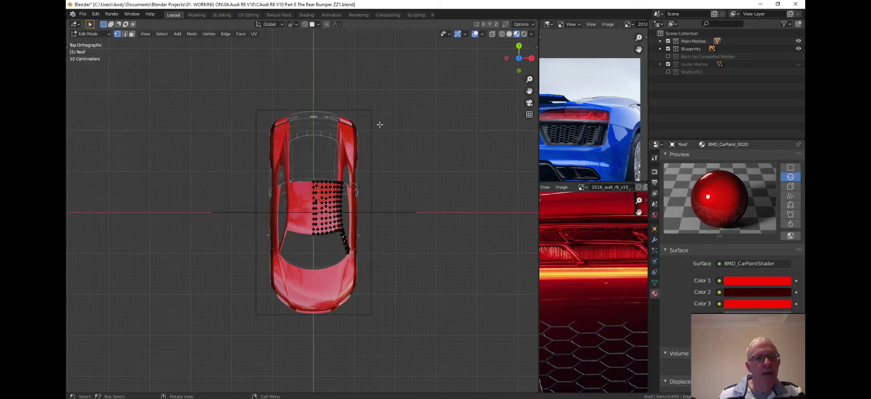
scroll(380, 129, up, 3)
scroll(380, 129, up, 2)
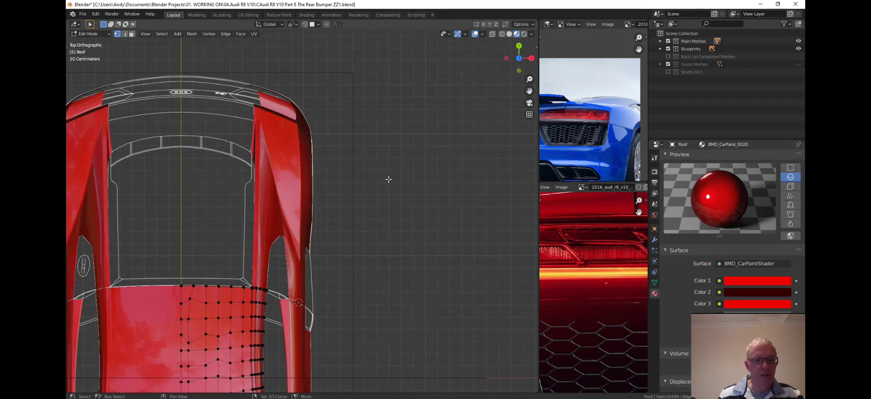
scroll(400, 140, up, 2)
scroll(408, 159, down, 1)
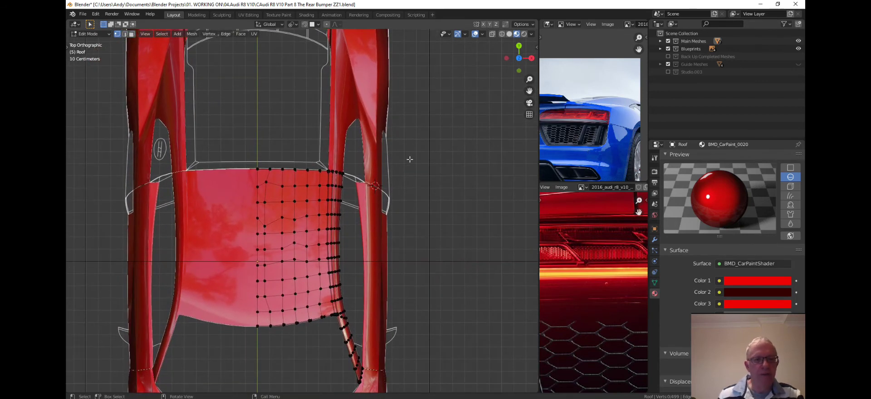
scroll(408, 164, up, 3)
shift+middle_drag(296, 258, 372, 181)
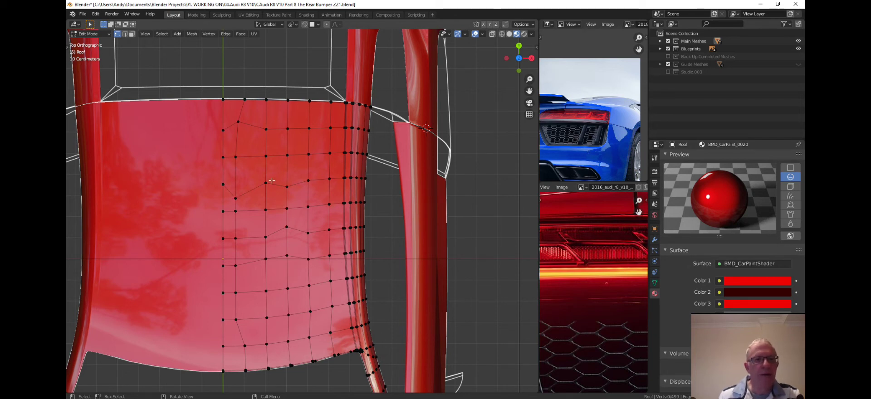
Step: Vertex-slide the out-of-line vertex near the roof top into line, then deselect it
click(245, 119)
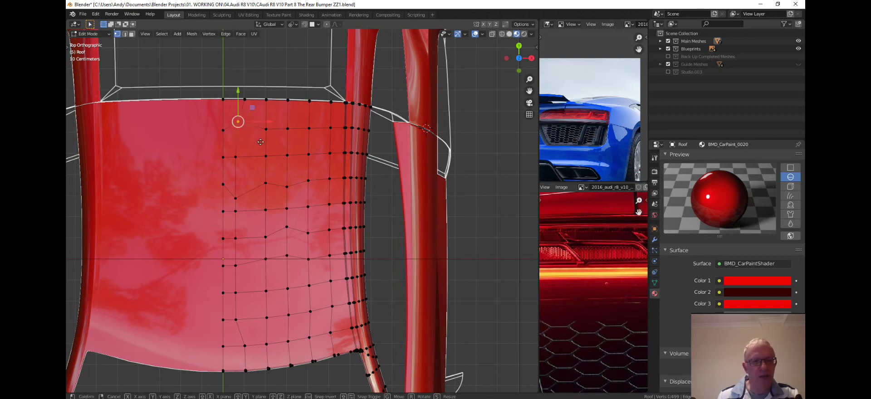
key(shift+v)
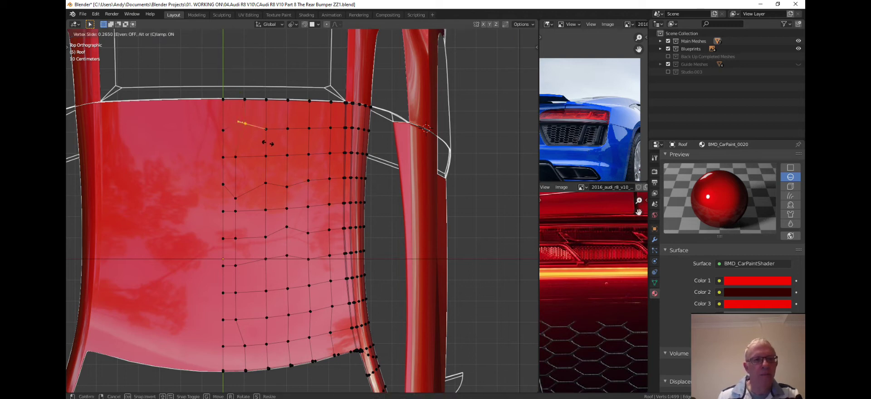
click(268, 143)
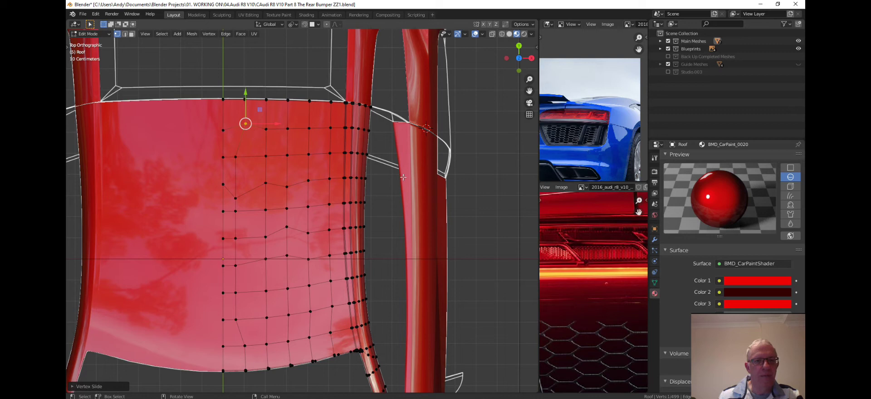
click(484, 193)
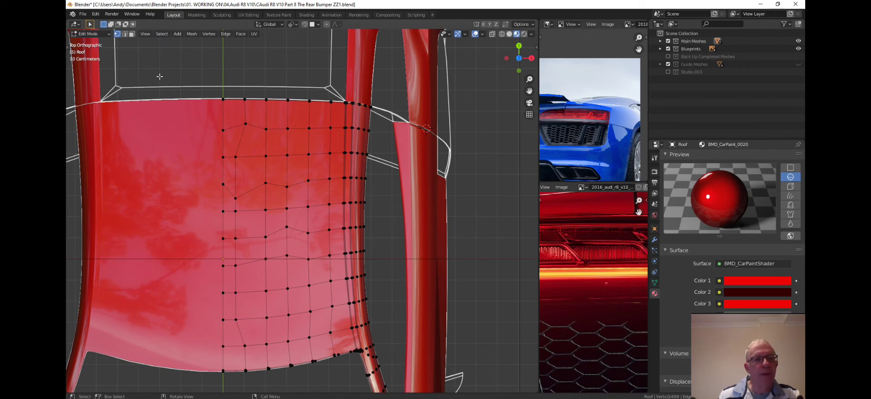
Step: Switch to edge select and evenly space the first vertical column with LoopTools Space
scroll(191, 118, up, 1)
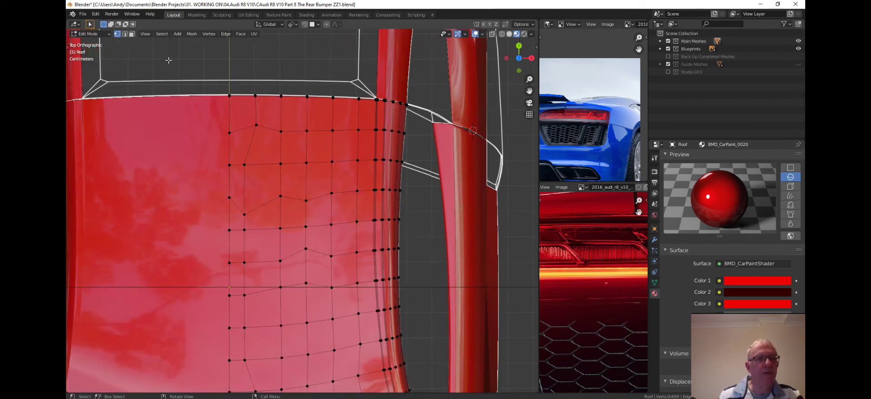
click(127, 33)
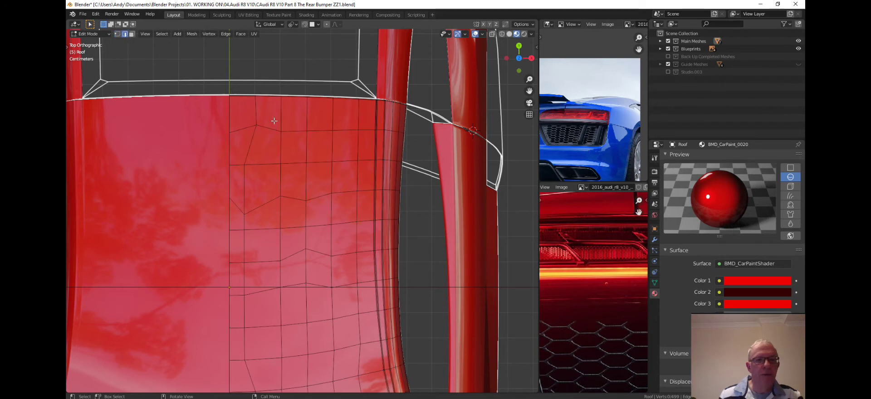
scroll(274, 121, down, 2)
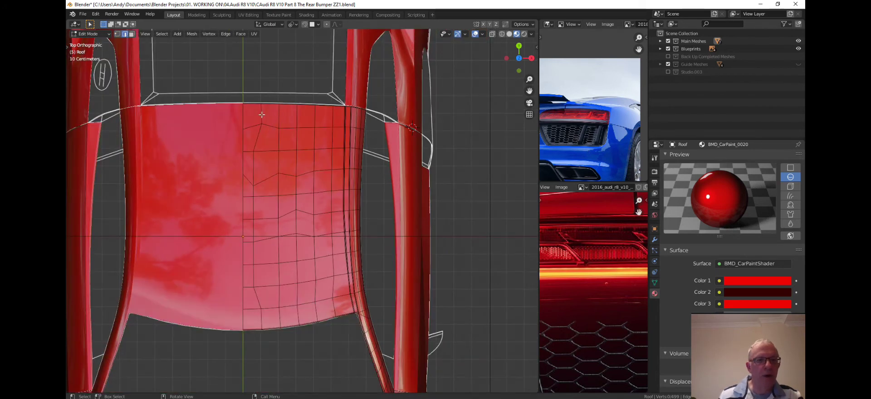
click(262, 115)
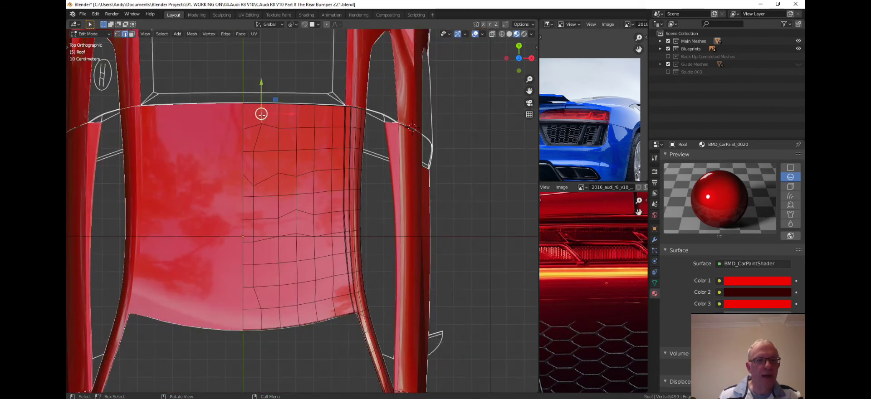
ctrl+click(262, 313)
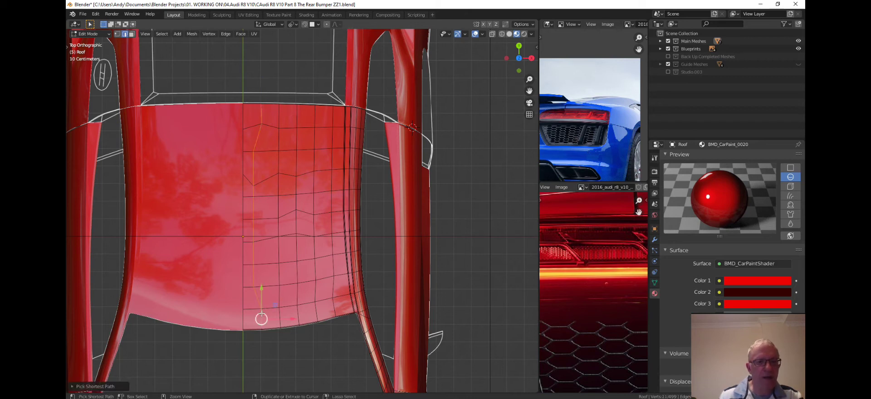
right_click(307, 357)
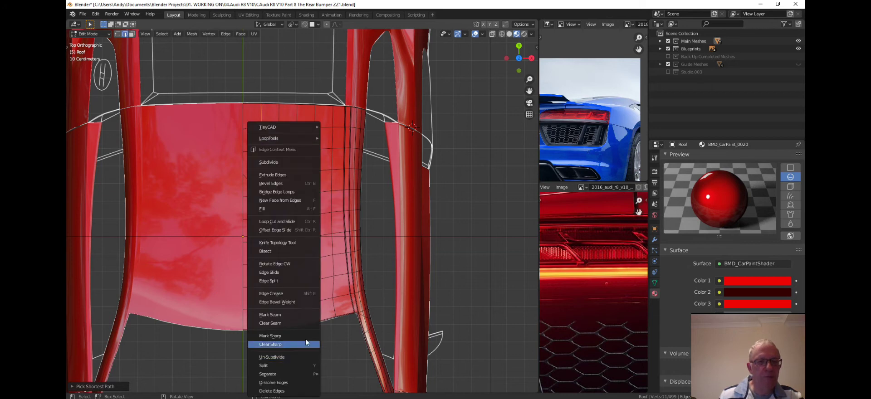
mouse_move(285, 141)
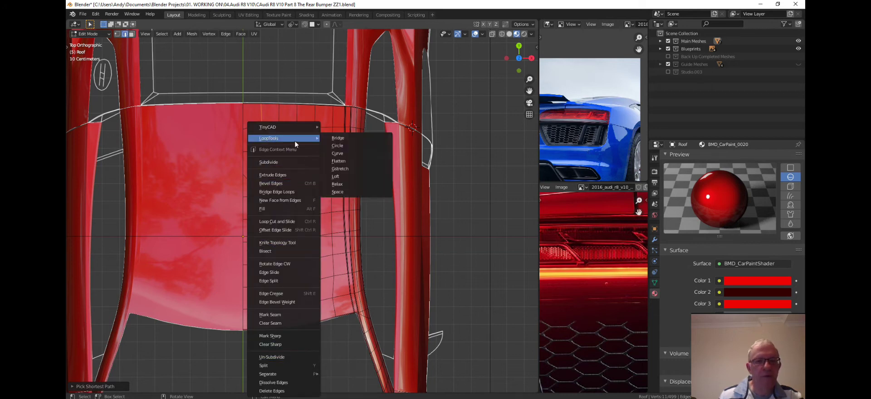
click(346, 192)
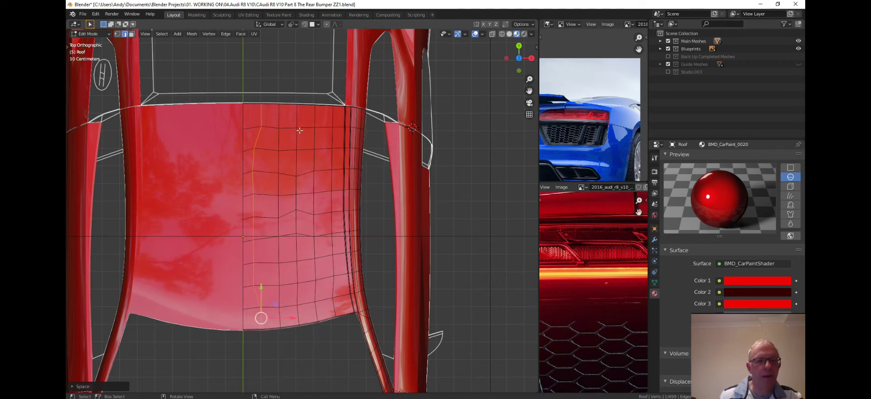
Step: Apply LoopTools Space to the next two vertical edge columns, top to bottom
click(281, 119)
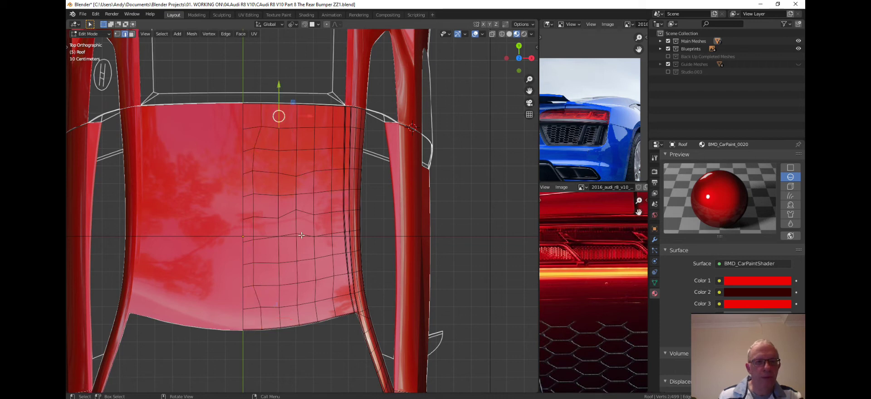
ctrl+click(278, 315)
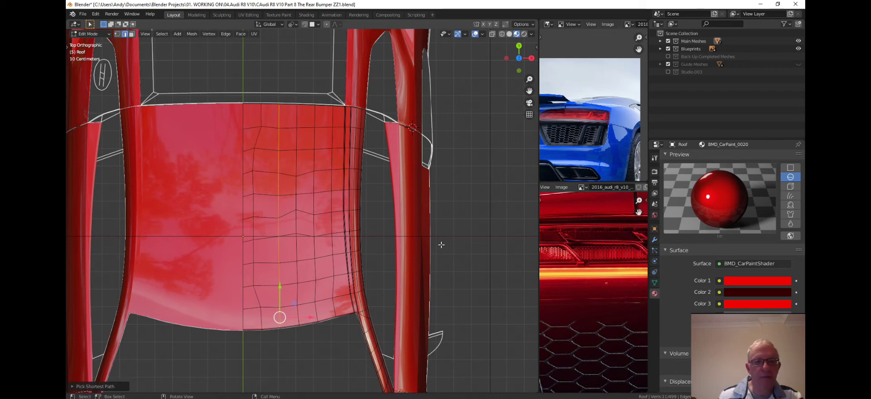
right_click(467, 258)
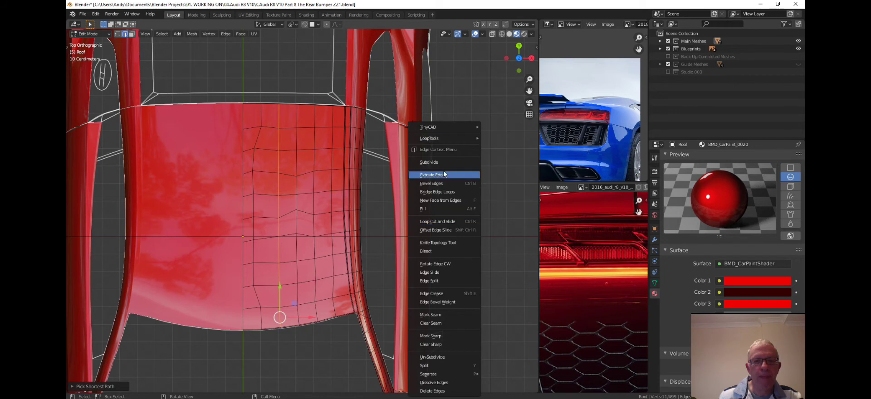
mouse_move(450, 137)
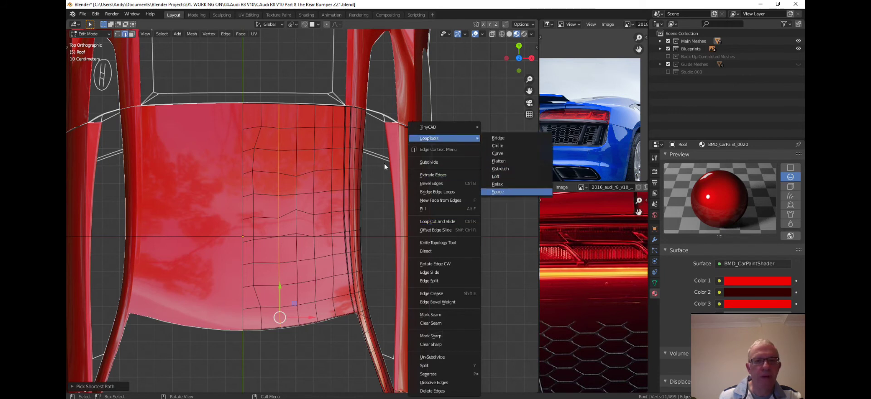
click(501, 192)
click(295, 120)
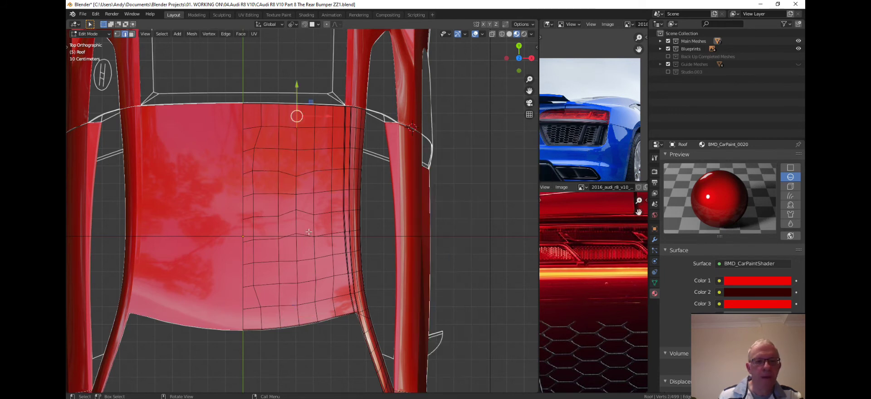
ctrl+click(297, 316)
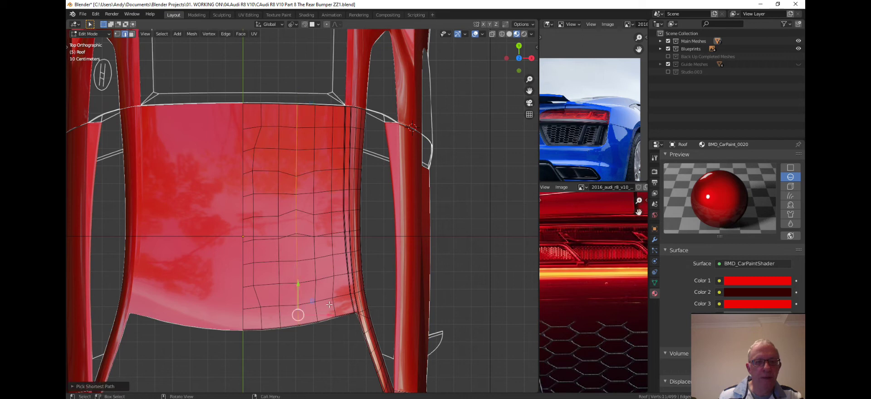
right_click(466, 213)
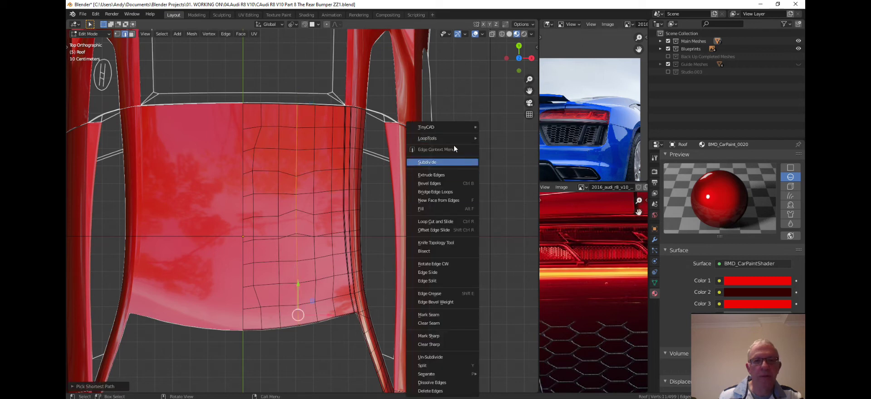
mouse_move(454, 139)
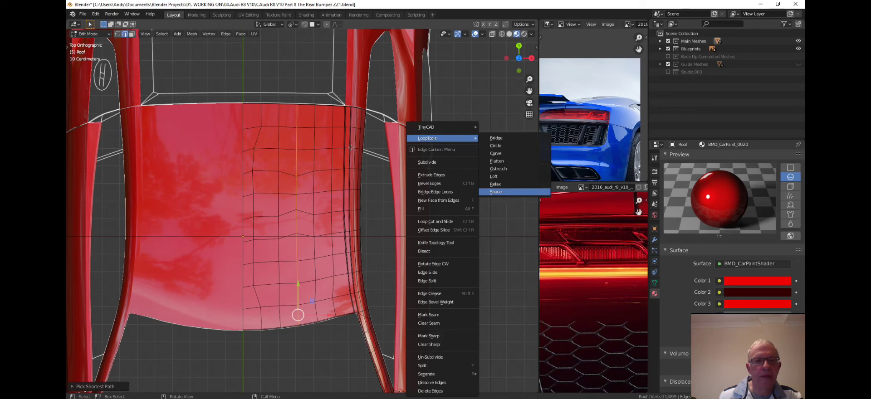
click(505, 192)
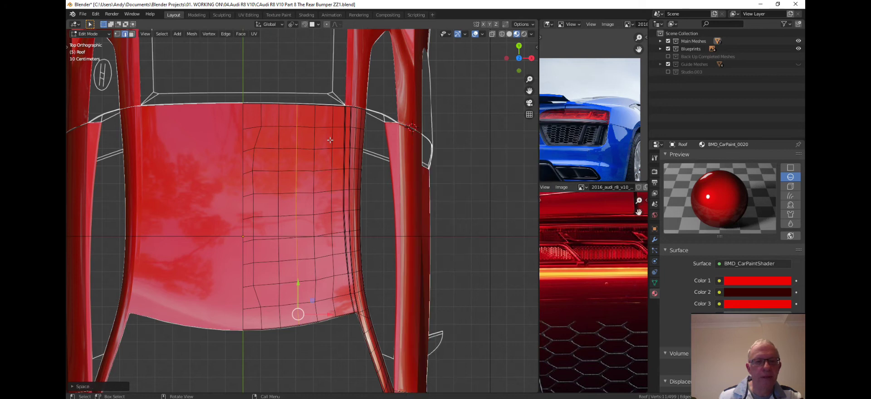
Step: Apply LoopTools Space to two more vertical columns further right
click(314, 119)
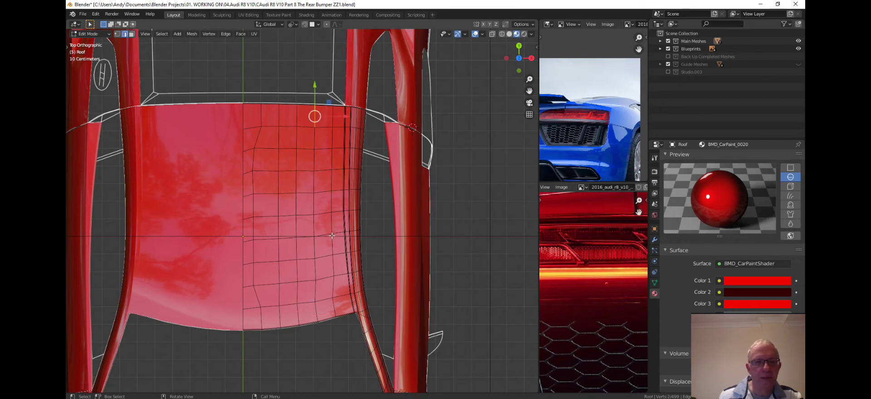
ctrl+click(316, 313)
right_click(481, 205)
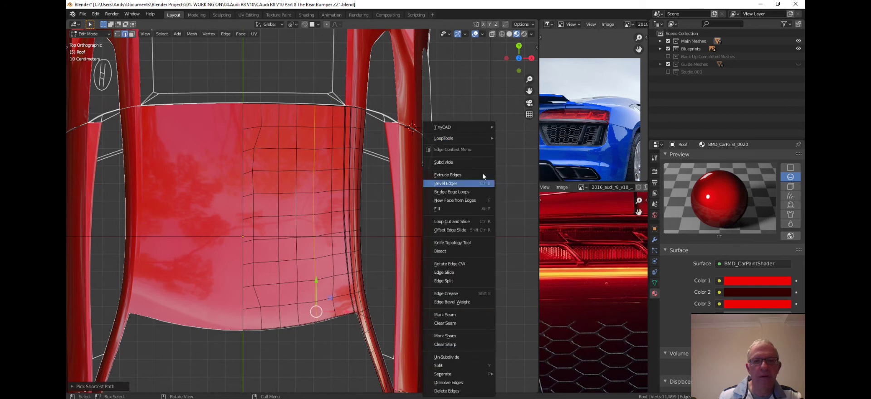
mouse_move(494, 138)
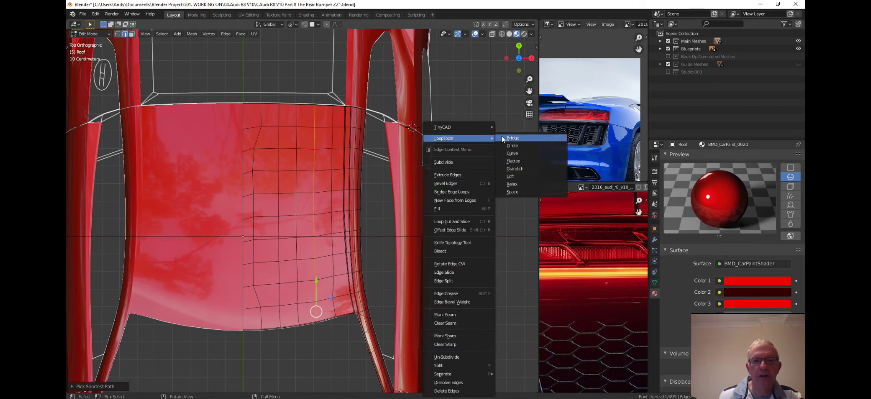
click(522, 192)
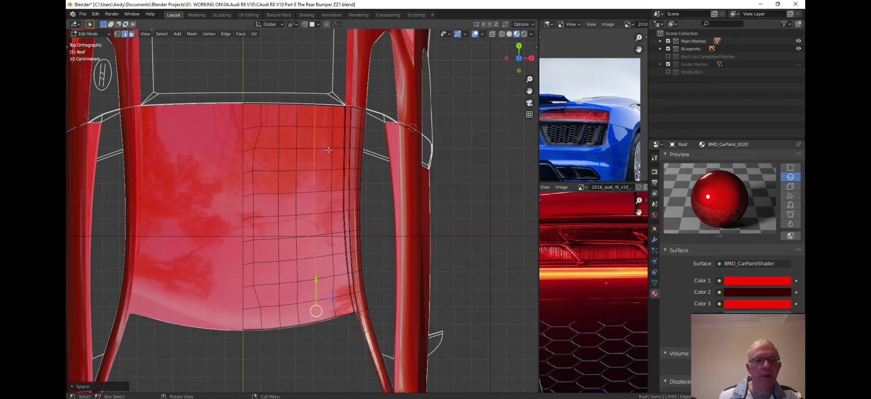
click(336, 118)
ctrl+click(335, 305)
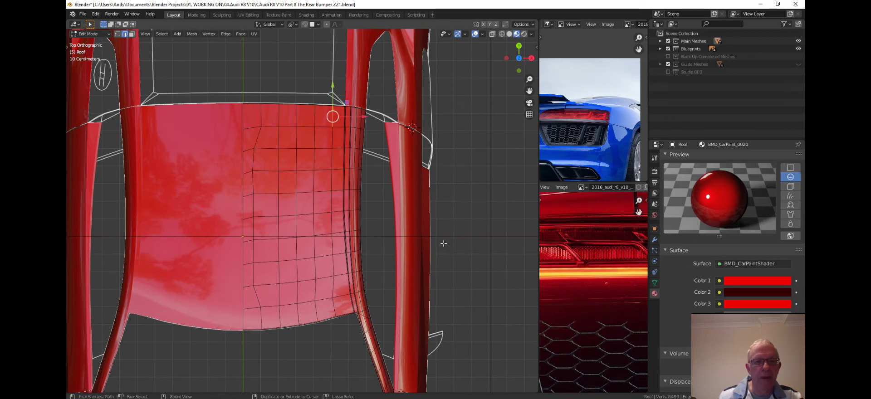
right_click(470, 200)
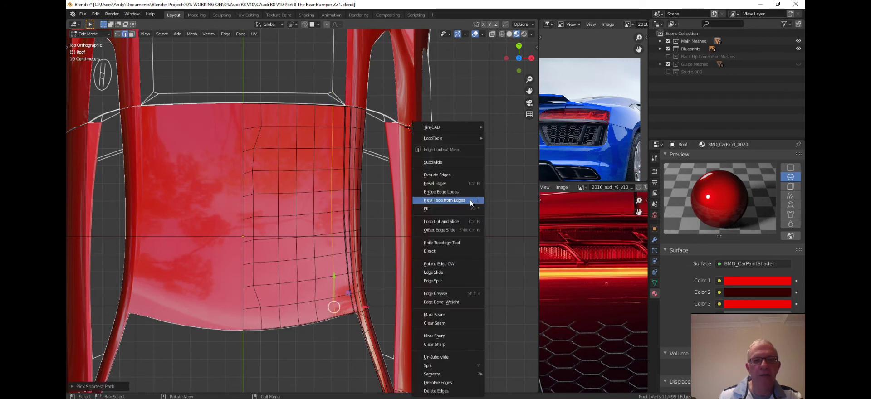
mouse_move(471, 139)
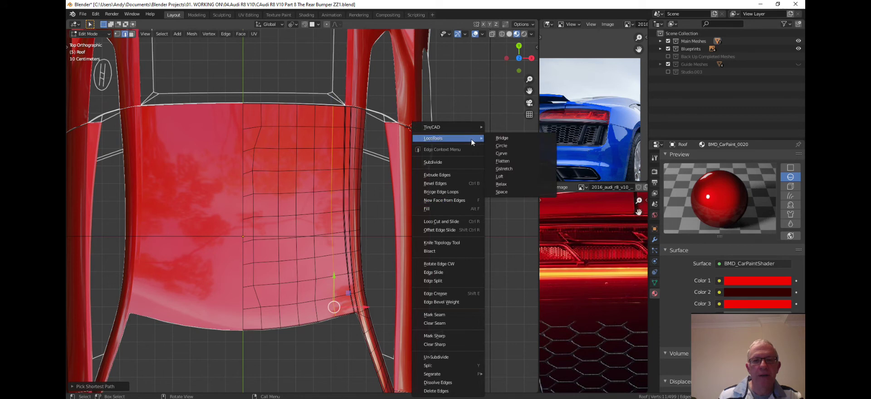
click(507, 191)
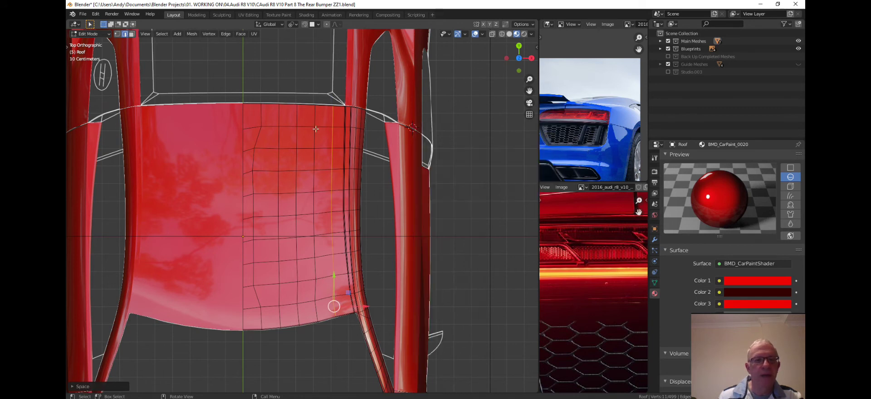
Step: Evenly space the vertices along the centre seam column with LoopTools Space
scroll(250, 106, up, 3)
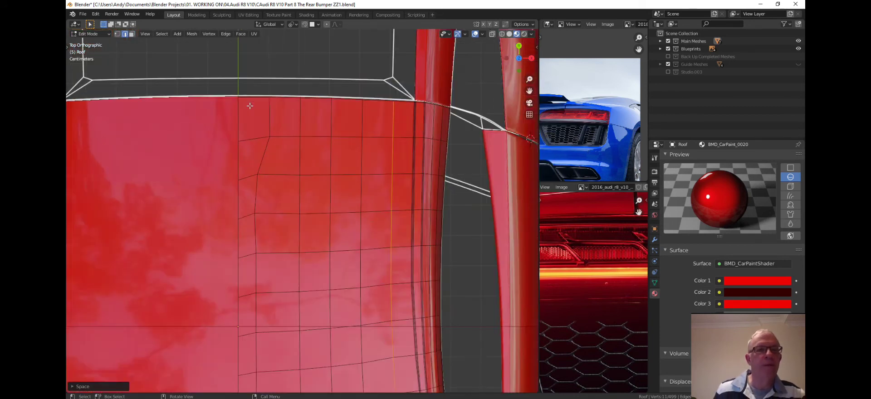
click(238, 117)
scroll(241, 177, down, 3)
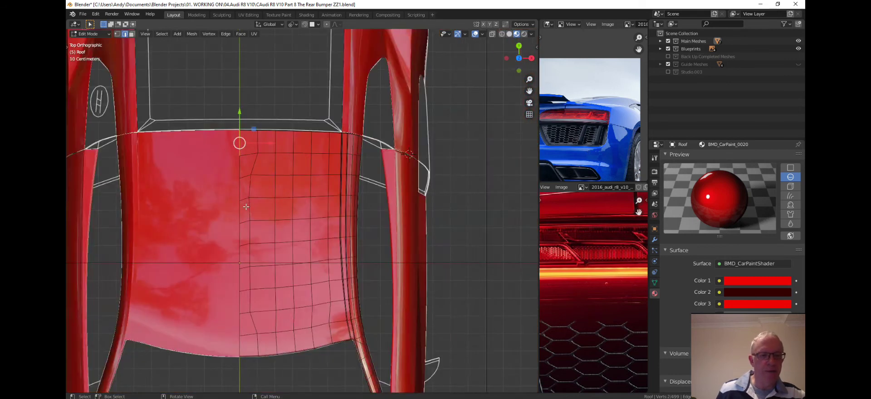
scroll(246, 207, down, 1)
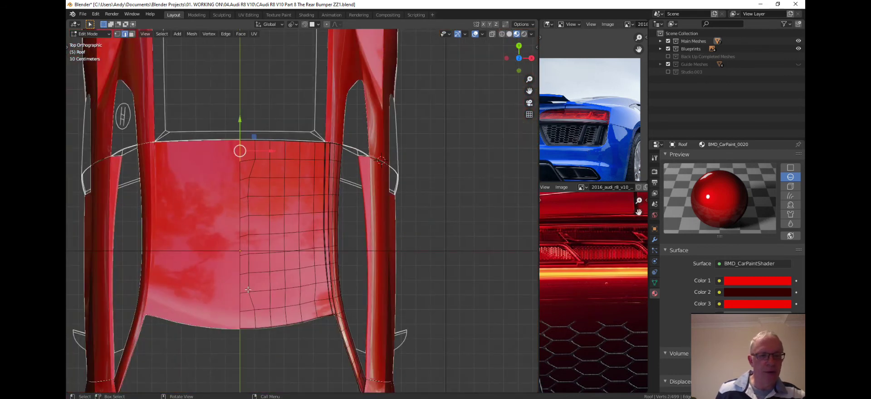
ctrl+click(239, 318)
right_click(462, 214)
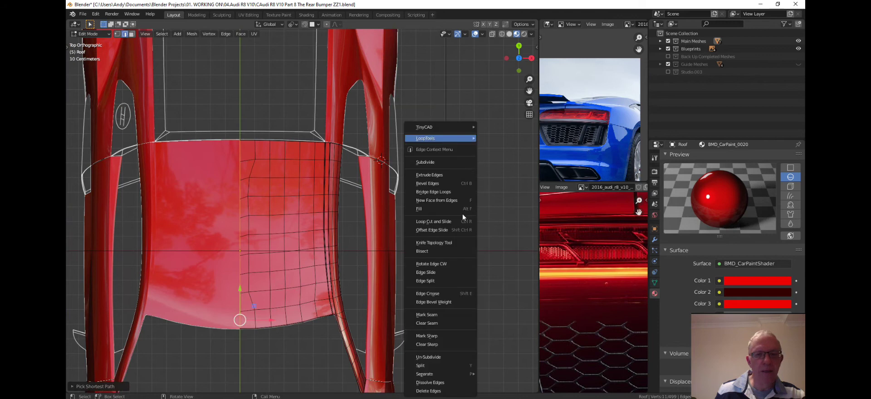
mouse_move(472, 138)
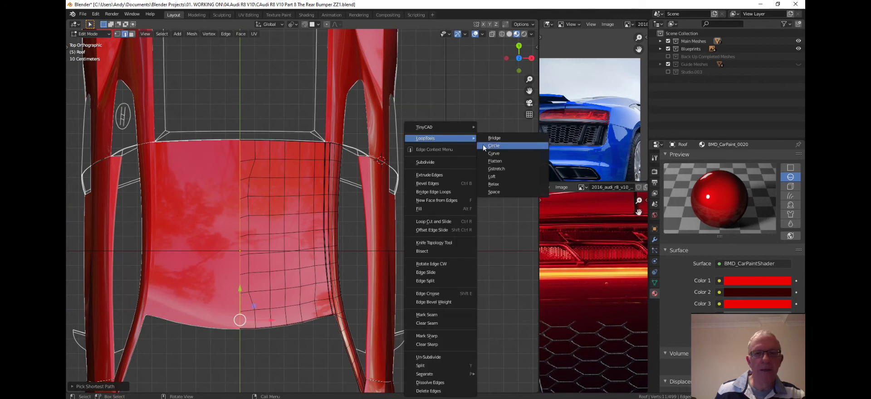
click(501, 195)
Step: Apply LoopTools Space to the top horizontal edge row and the row below it
scroll(248, 169, up, 2)
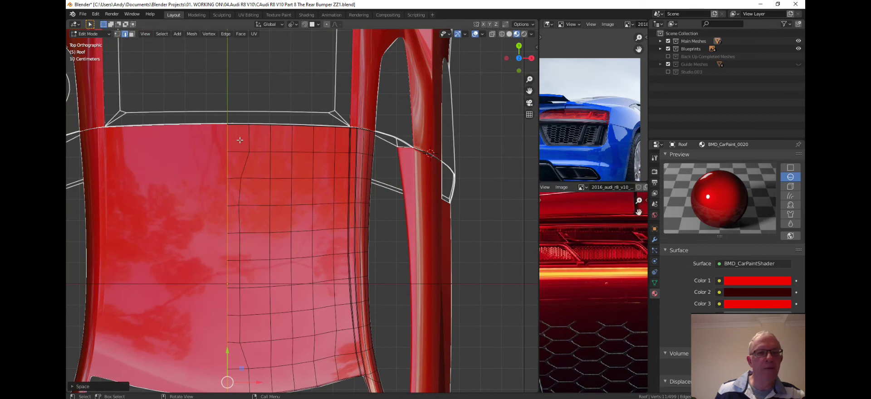
scroll(240, 144, up, 4)
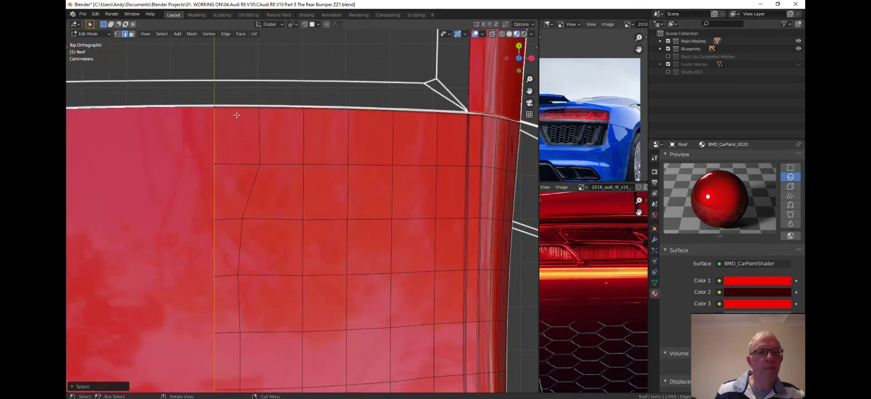
click(237, 113)
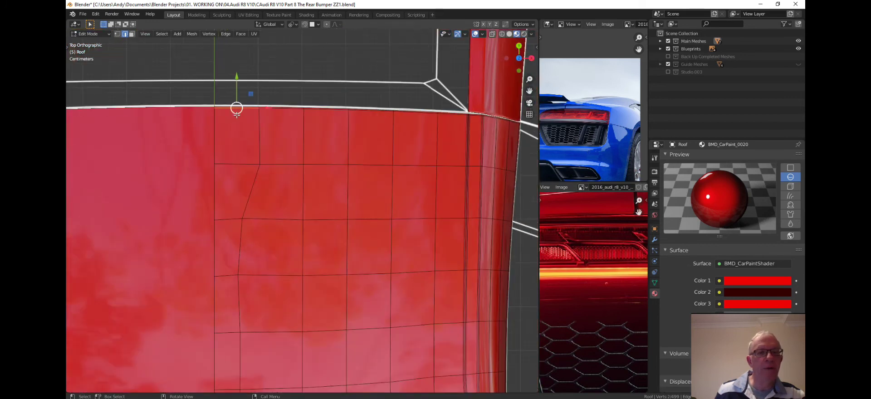
ctrl+click(451, 119)
right_click(347, 87)
mouse_move(347, 87)
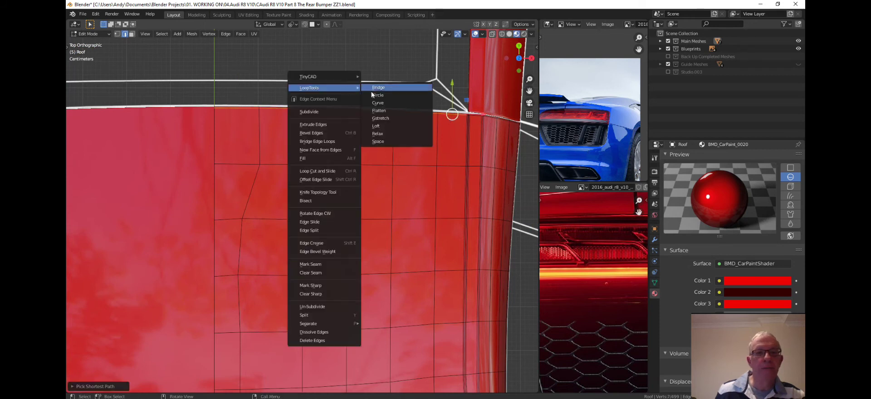
click(378, 141)
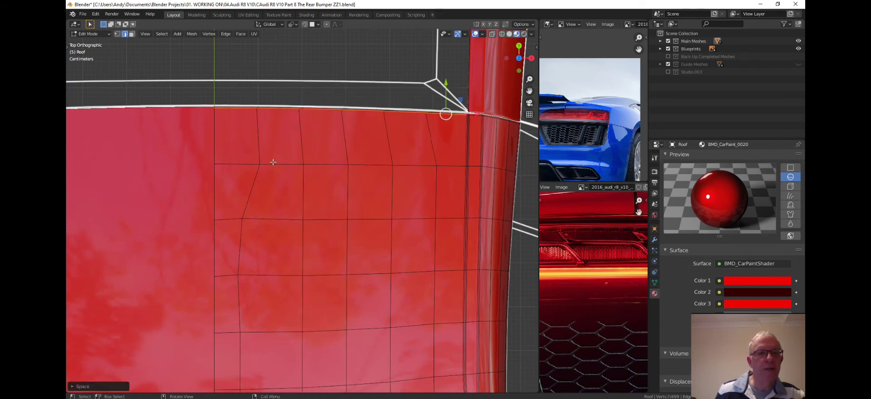
click(246, 166)
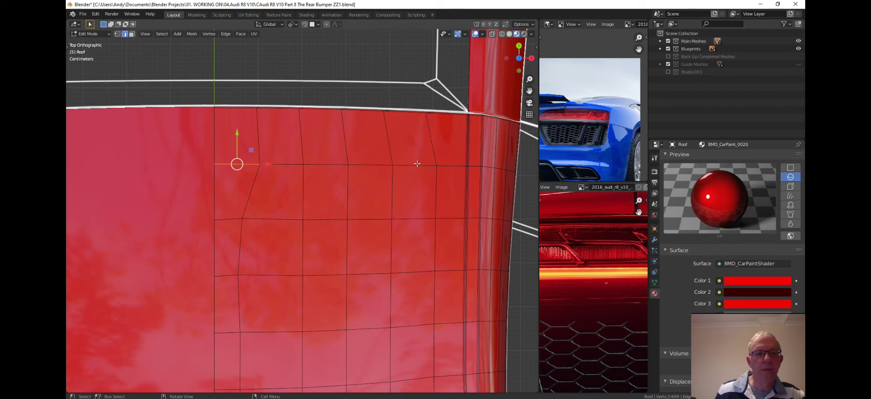
ctrl+click(456, 167)
right_click(357, 92)
mouse_move(357, 92)
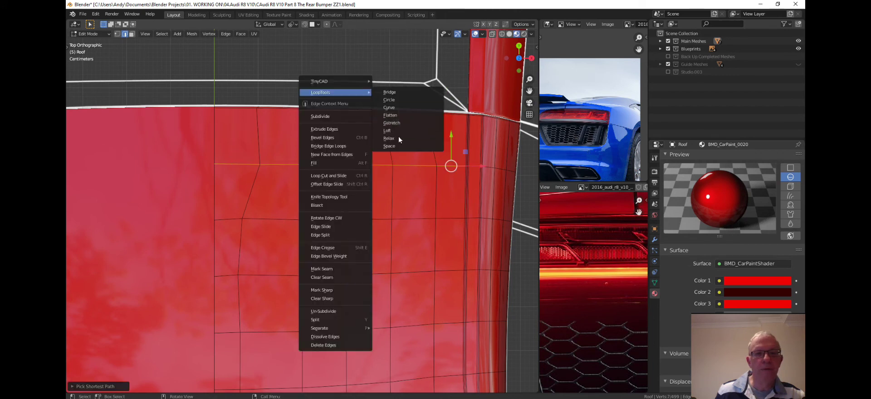
key(Return)
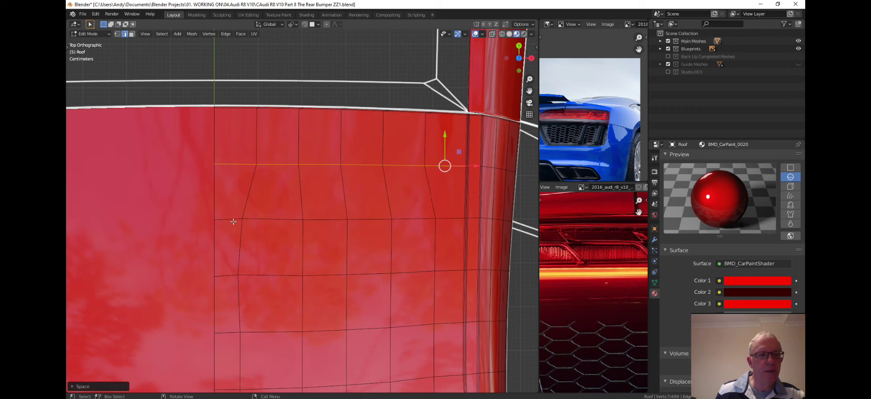
Step: Apply LoopTools Space to the next two horizontal rows down the roof
click(234, 221)
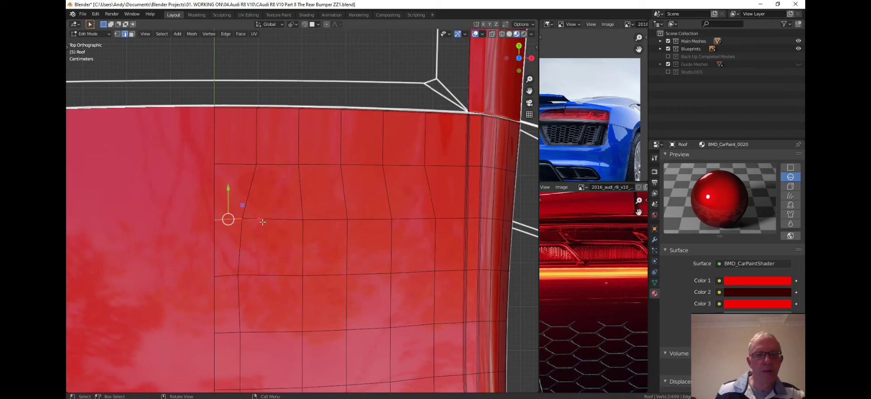
ctrl+click(453, 218)
right_click(342, 64)
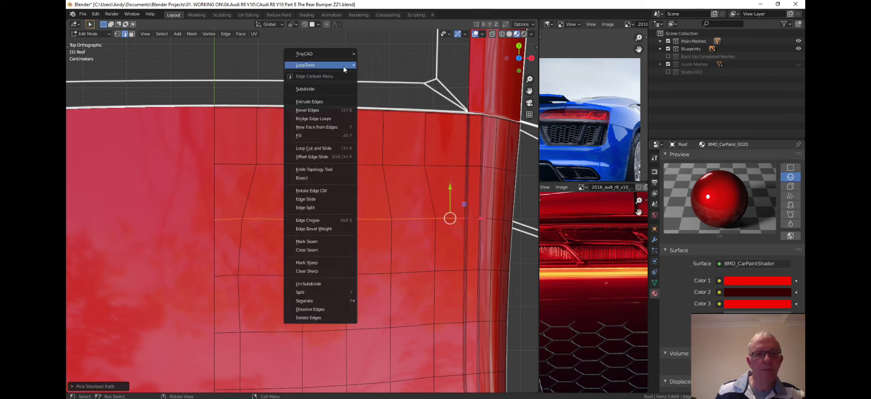
mouse_move(344, 65)
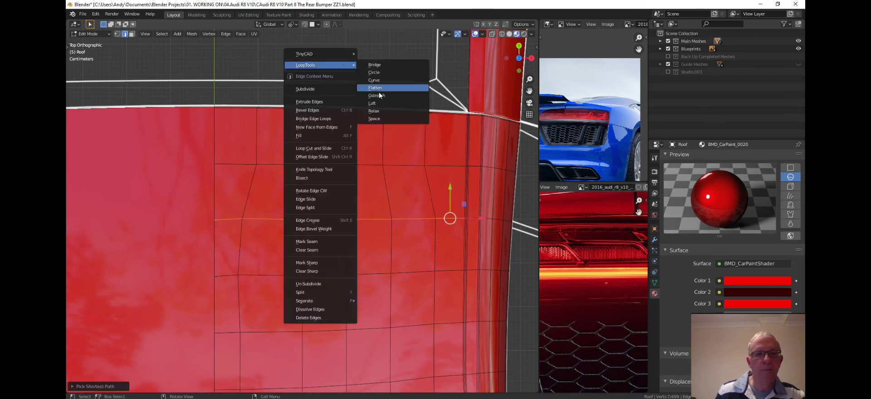
click(389, 120)
click(226, 277)
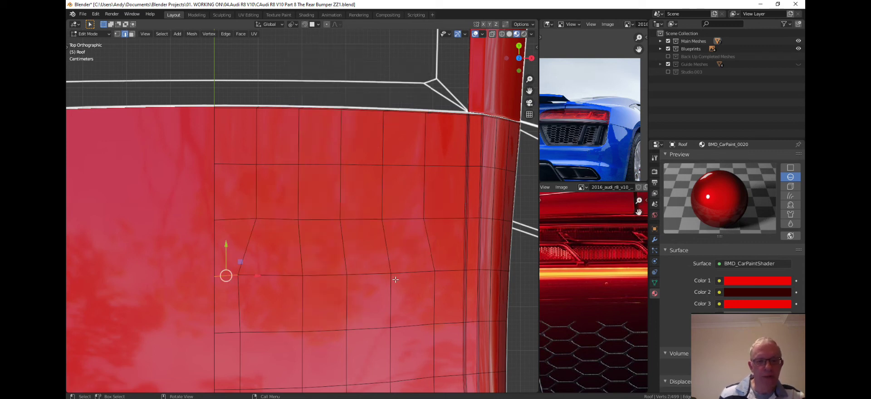
ctrl+click(445, 270)
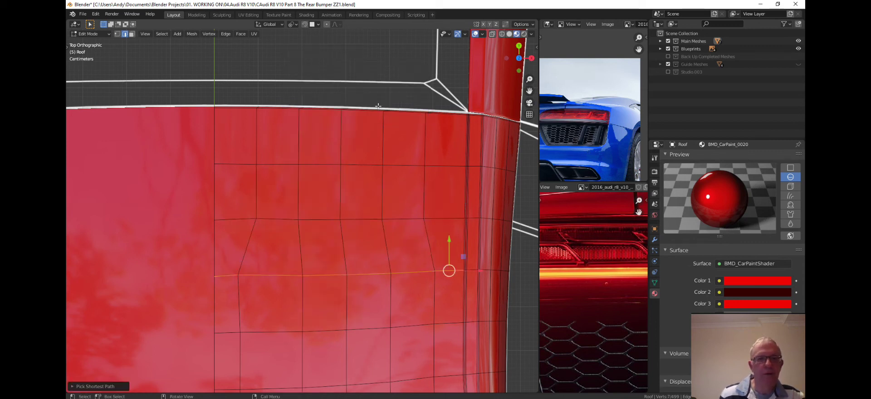
right_click(356, 84)
mouse_move(356, 84)
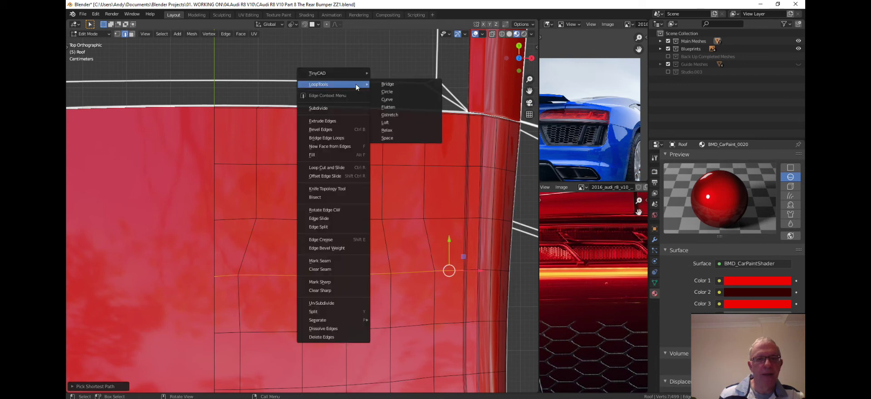
click(396, 137)
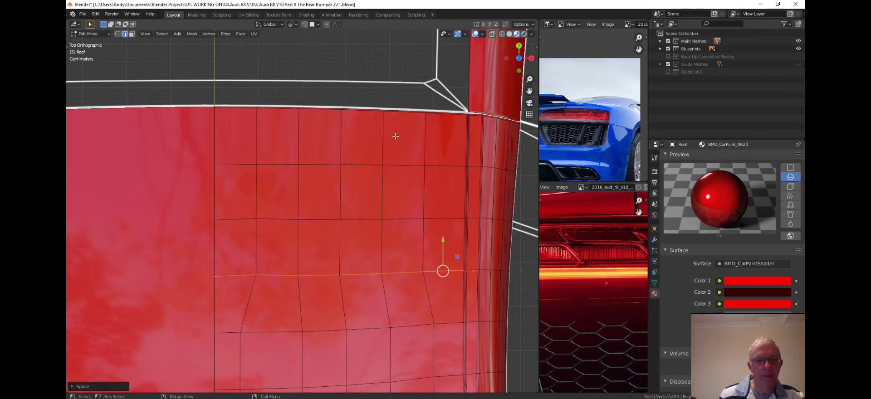
Step: Bring the lower roof into view and LoopTools-Space the next two horizontal rows
shift+middle_drag(360, 222, 352, 107)
click(227, 236)
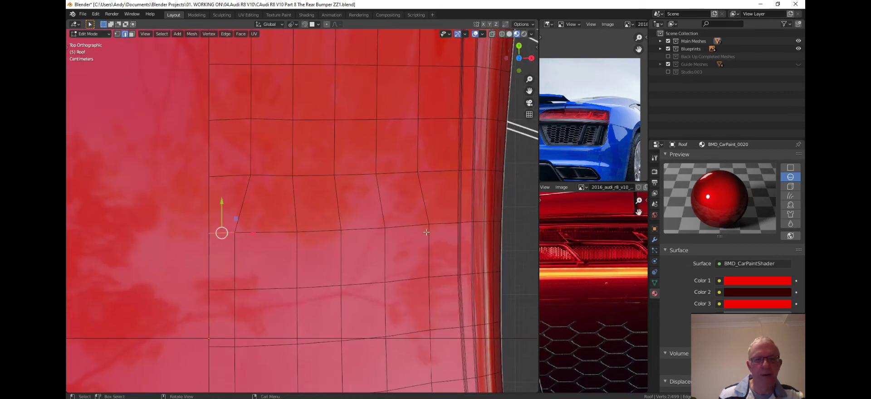
ctrl+click(440, 225)
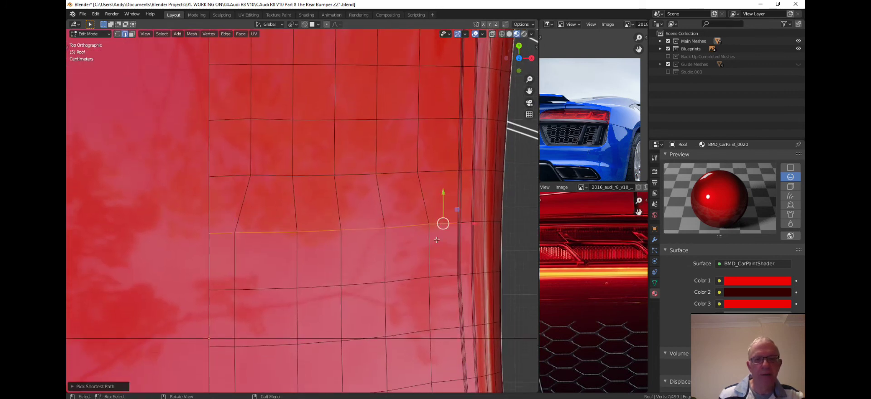
right_click(436, 240)
mouse_move(421, 138)
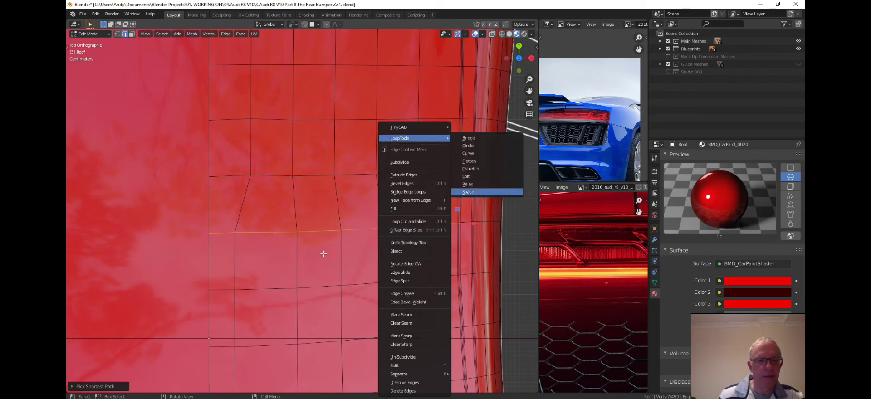
click(478, 194)
click(224, 290)
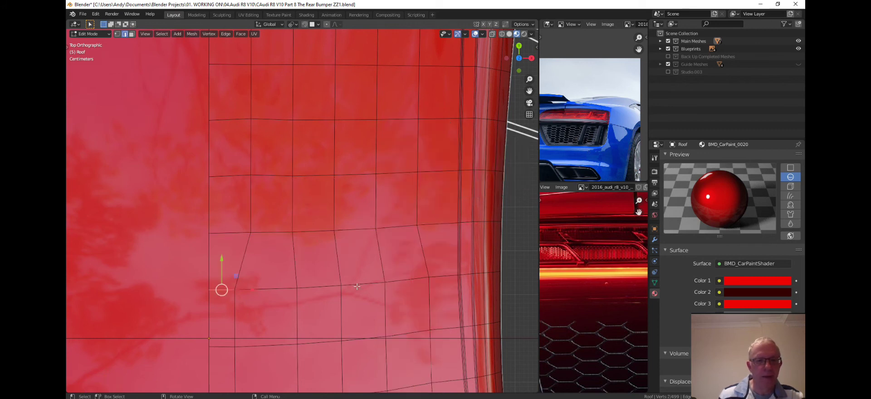
ctrl+click(441, 277)
right_click(432, 254)
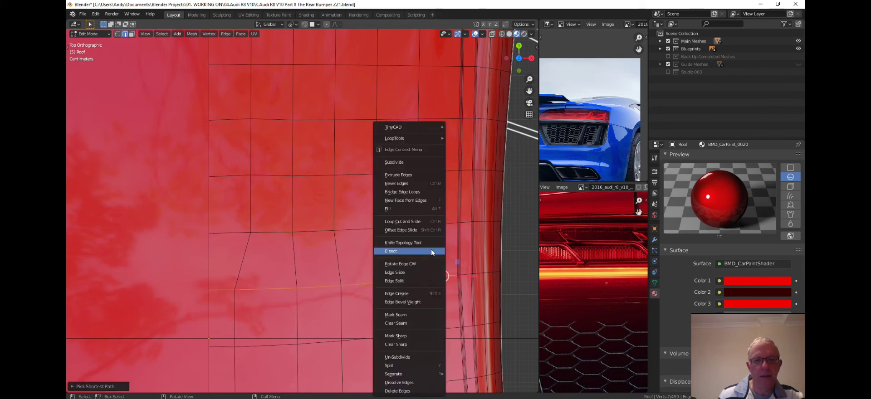
mouse_move(421, 141)
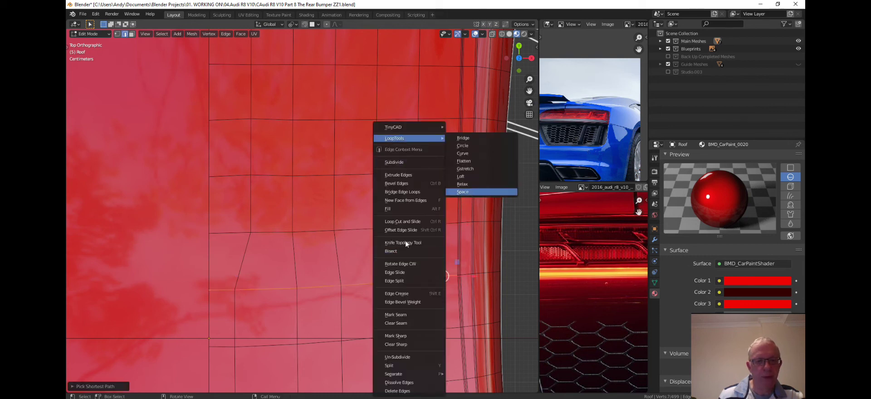
click(470, 193)
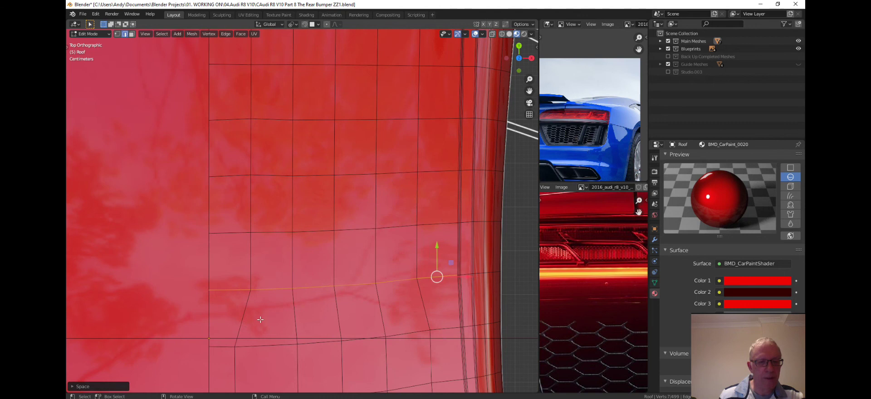
Step: Evenly space the vertices along a lower horizontal edge row with LoopTools Space
click(225, 345)
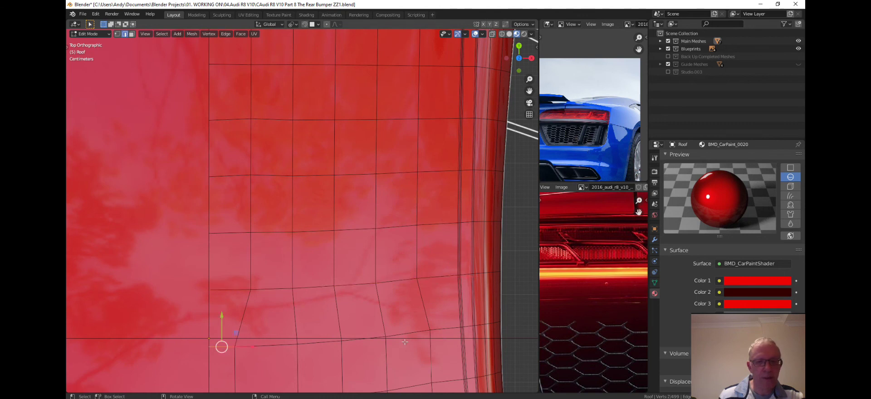
ctrl+click(443, 328)
right_click(392, 288)
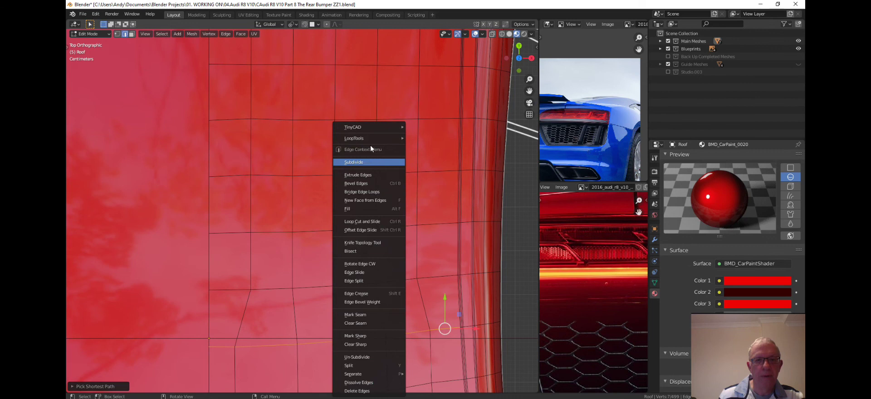
mouse_move(372, 142)
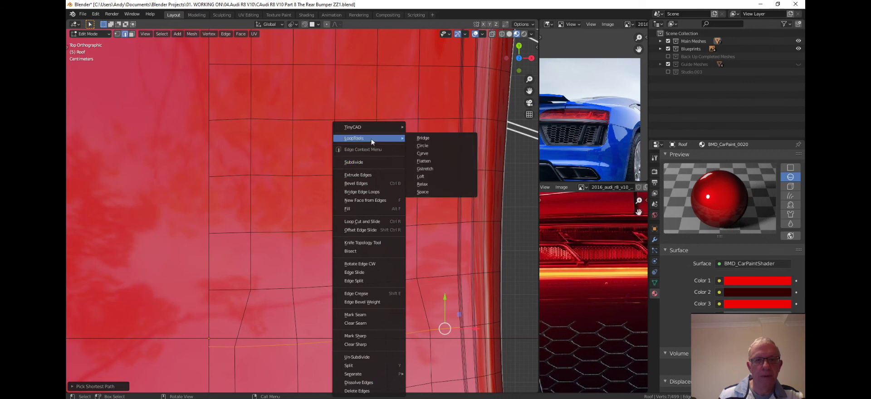
click(439, 191)
Step: Shift the view down and LoopTools-Space the two horizontal rows nearest the bottom
scroll(373, 251, down, 1)
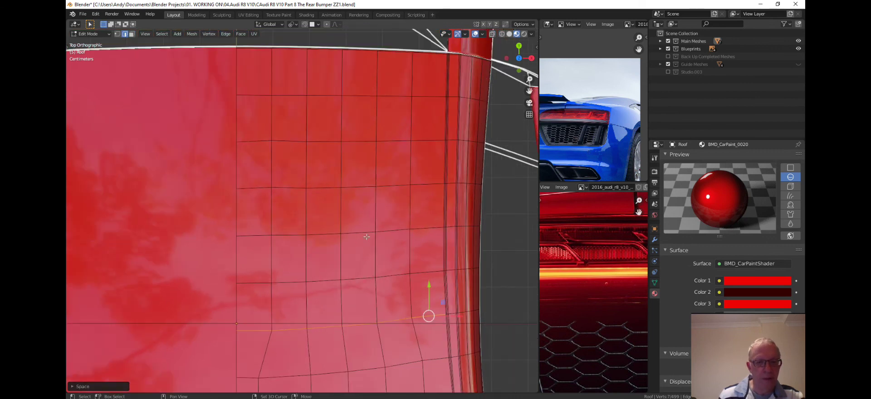
shift+middle_drag(314, 323, 318, 221)
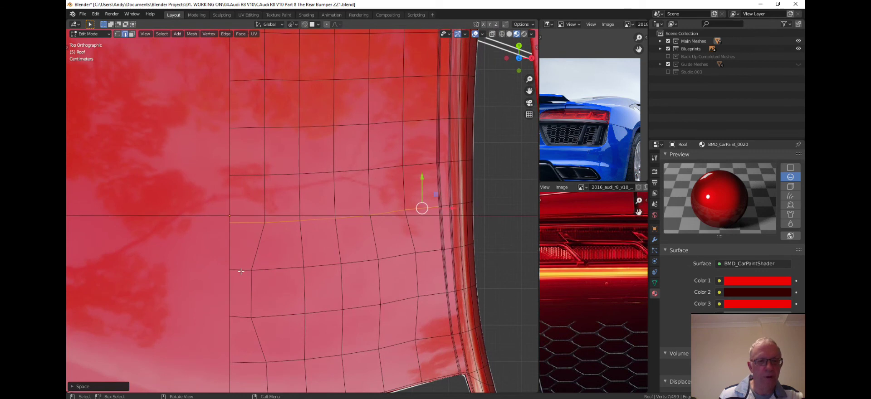
click(241, 271)
ctrl+click(423, 254)
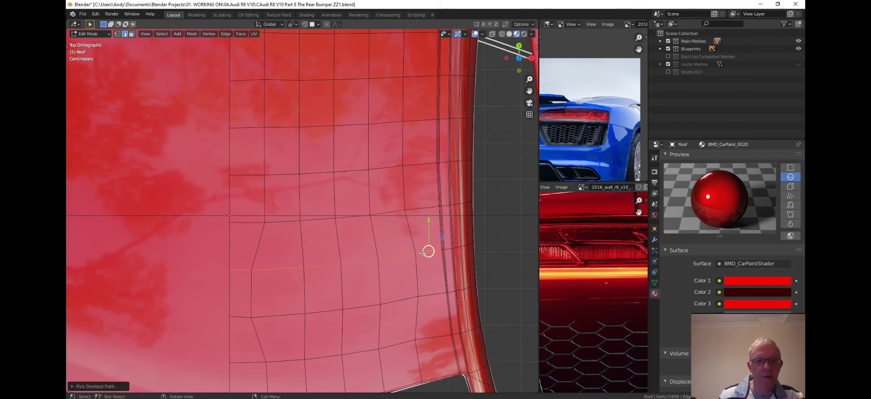
right_click(381, 266)
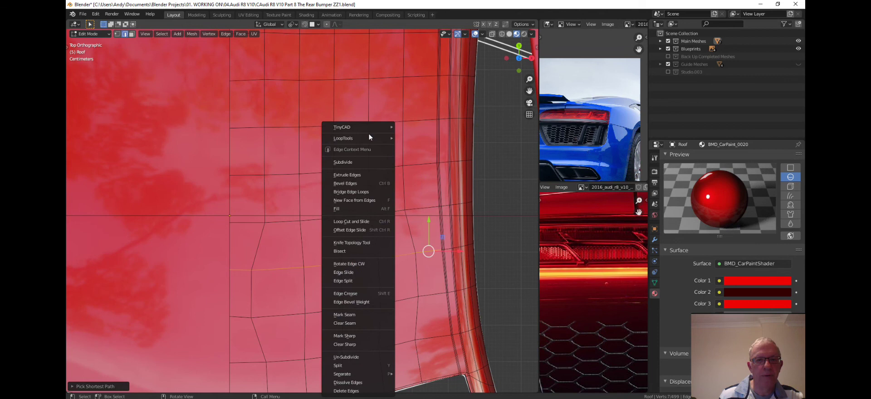
mouse_move(369, 138)
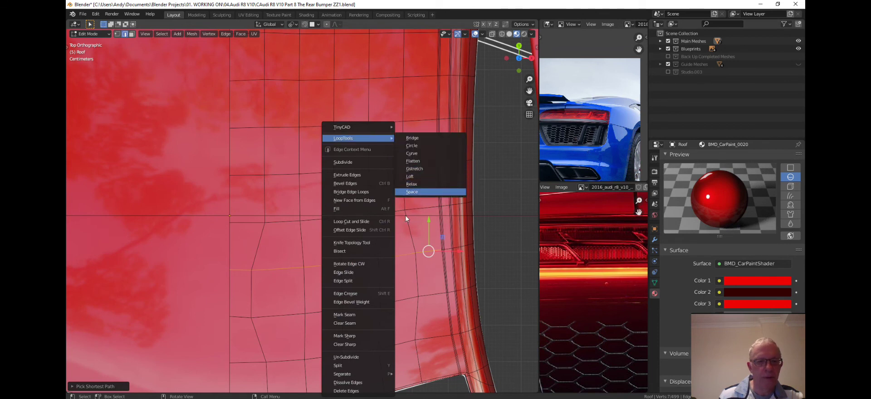
key(Return)
click(239, 317)
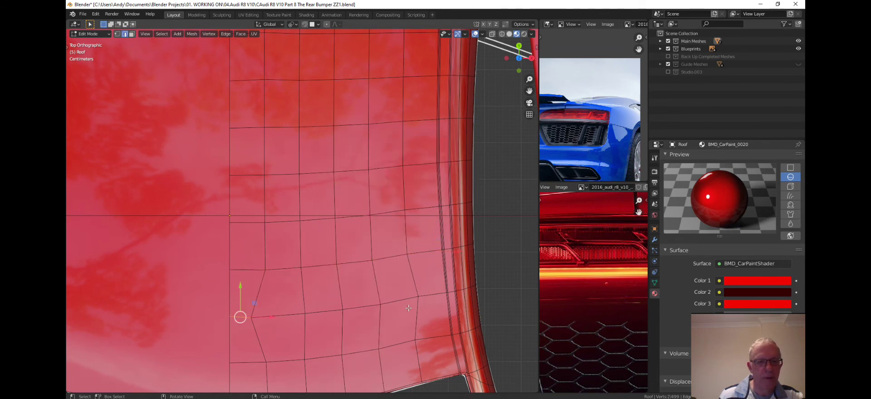
ctrl+click(431, 296)
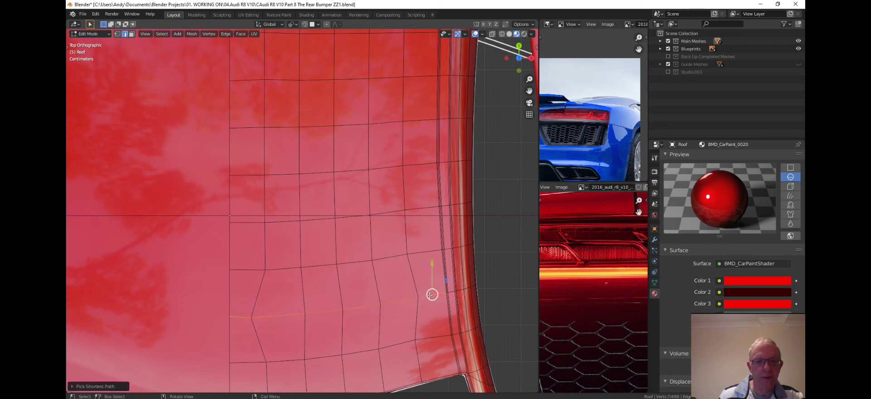
right_click(367, 295)
mouse_move(352, 136)
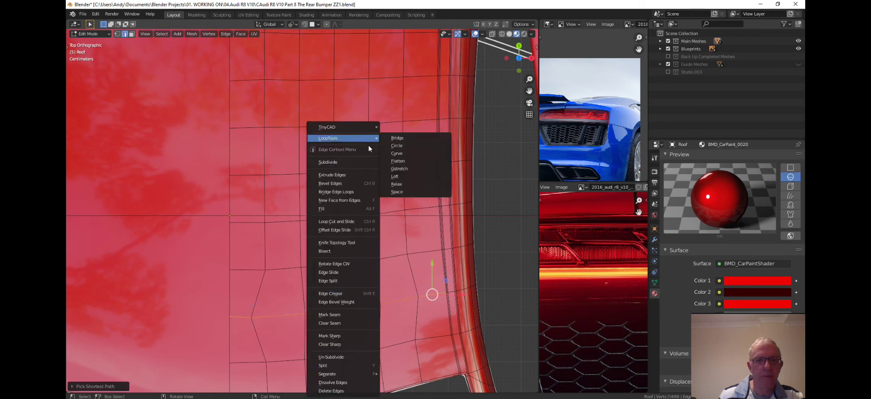
click(410, 192)
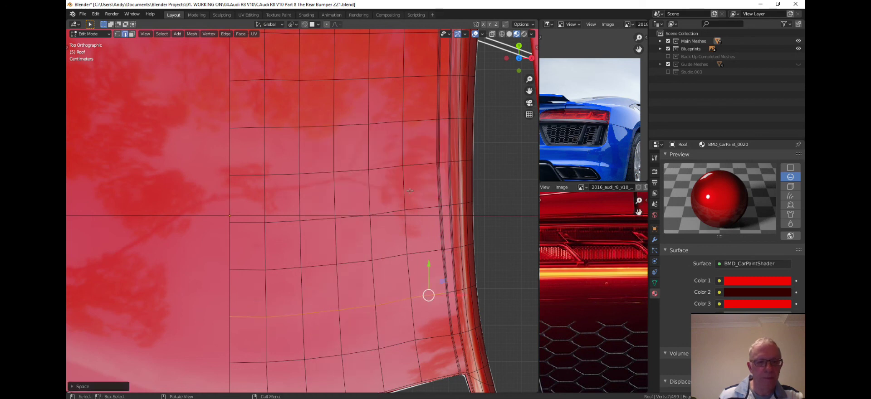
scroll(397, 239, down, 3)
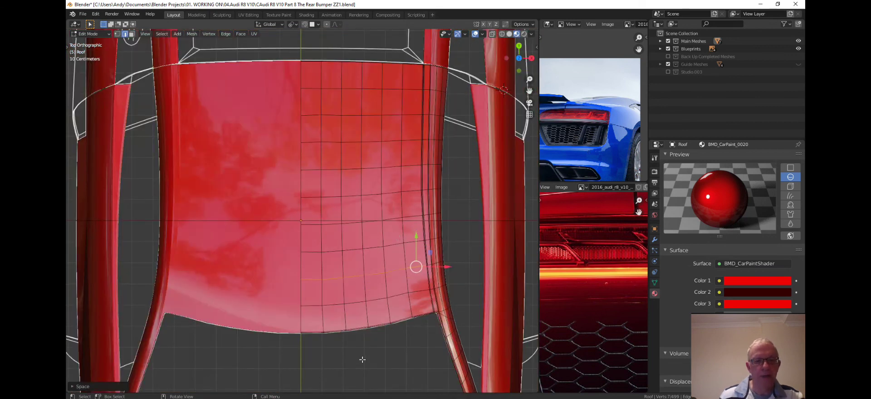
Step: Change the Roof mesh to vertex select mode, select all vertices, then deselect everything
click(335, 331)
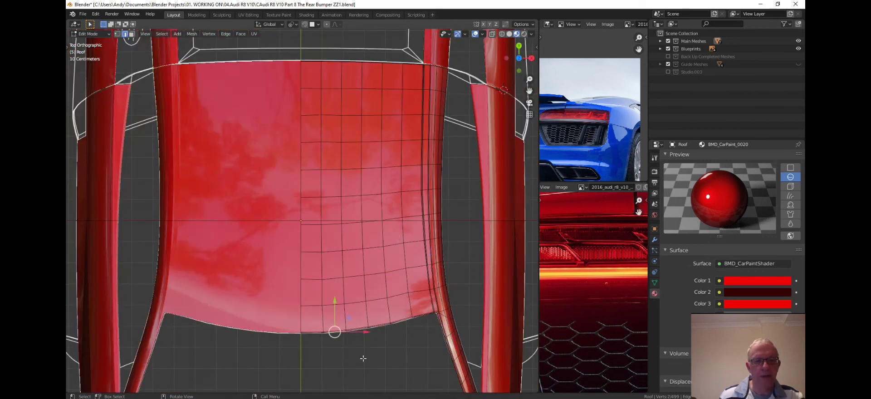
click(118, 34)
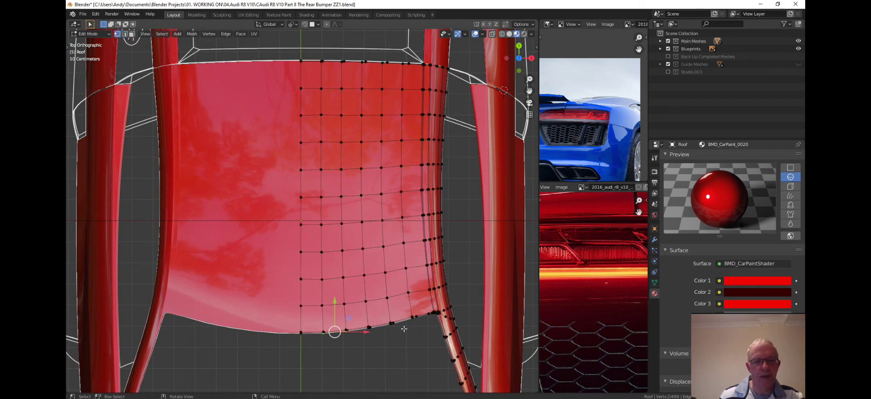
key(a)
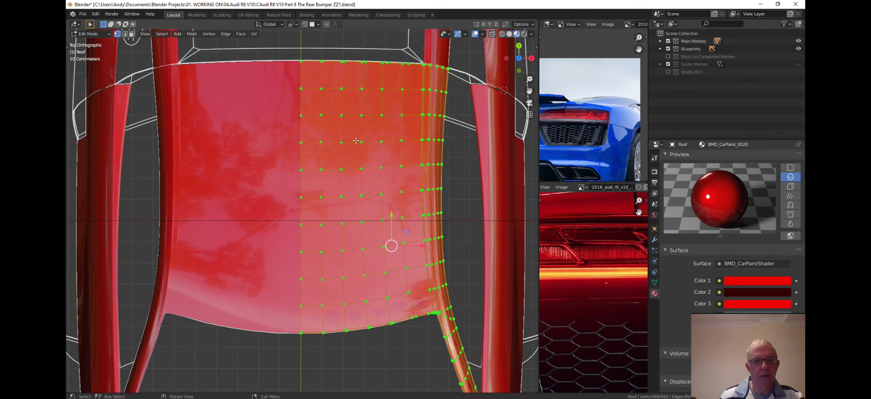
click(385, 359)
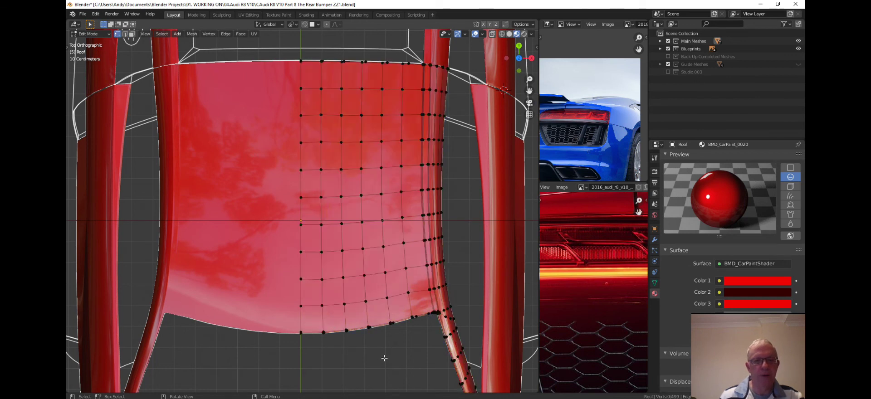